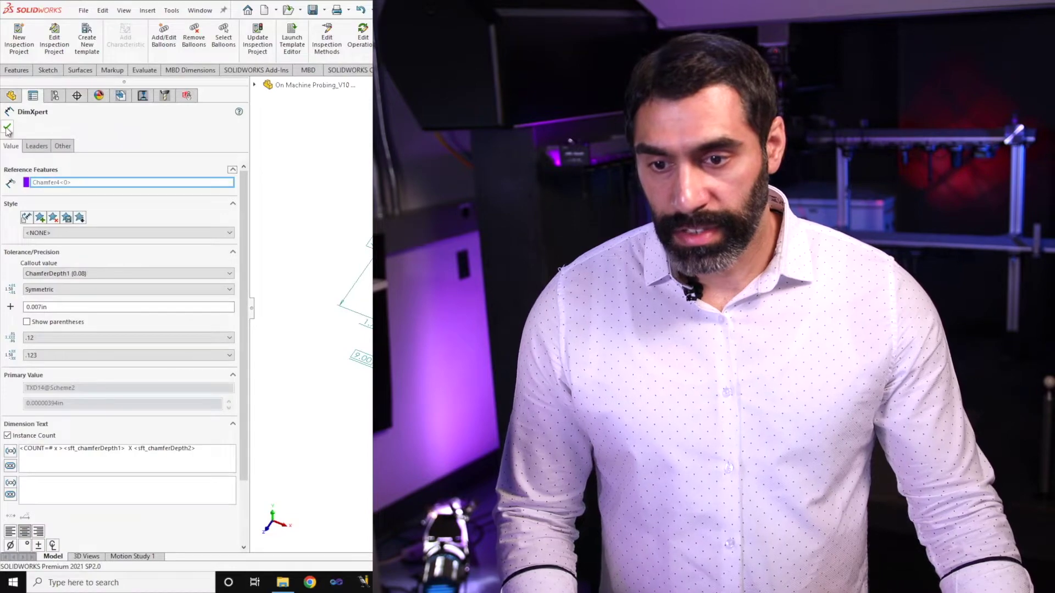
Publish the annotated part as a STEP 242 file named ON MACHINE PROBING_V10 WITH BALOONS.STP
{"action": "left_click", "coordinate": [309, 70]}
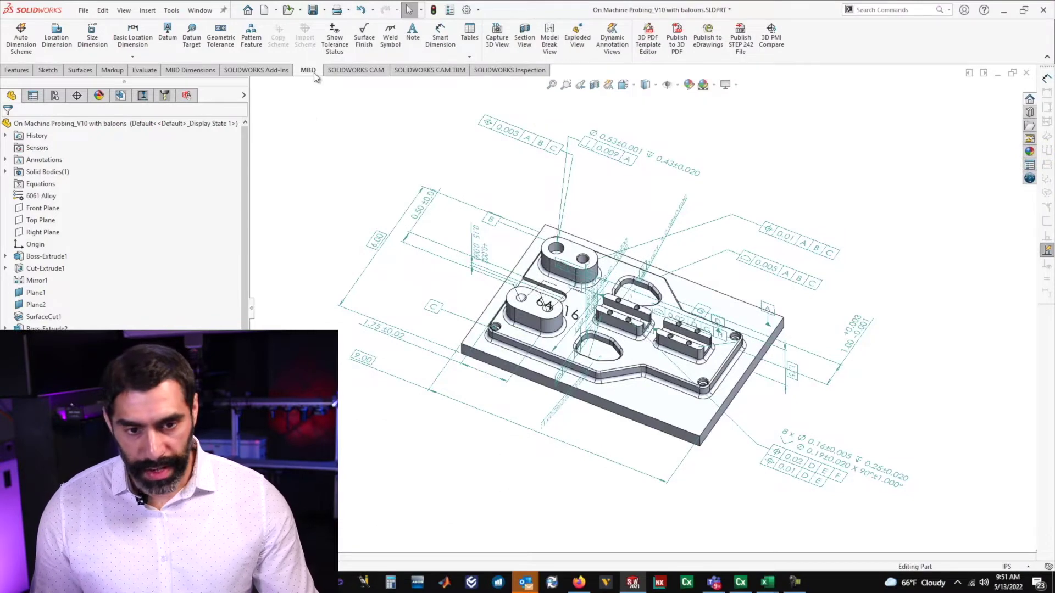
{"action": "left_click", "coordinate": [744, 55]}
{"action": "left_click", "coordinate": [577, 418]}
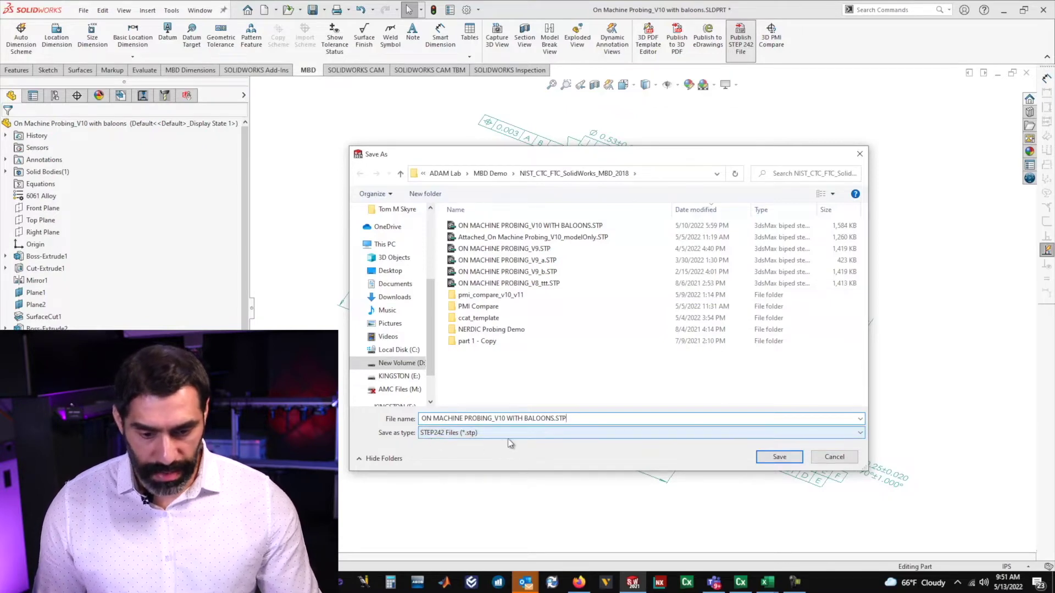
{"action": "left_click", "coordinate": [780, 458]}
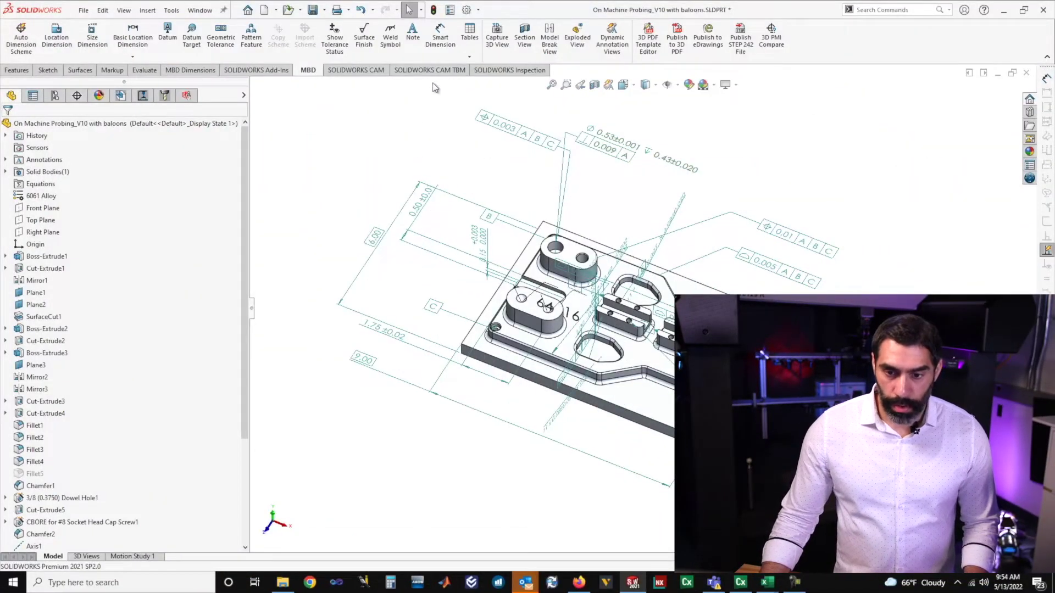
Start a new inspection project based on the ansi b4.1 it4.swidot template
{"action": "left_click", "coordinate": [501, 71]}
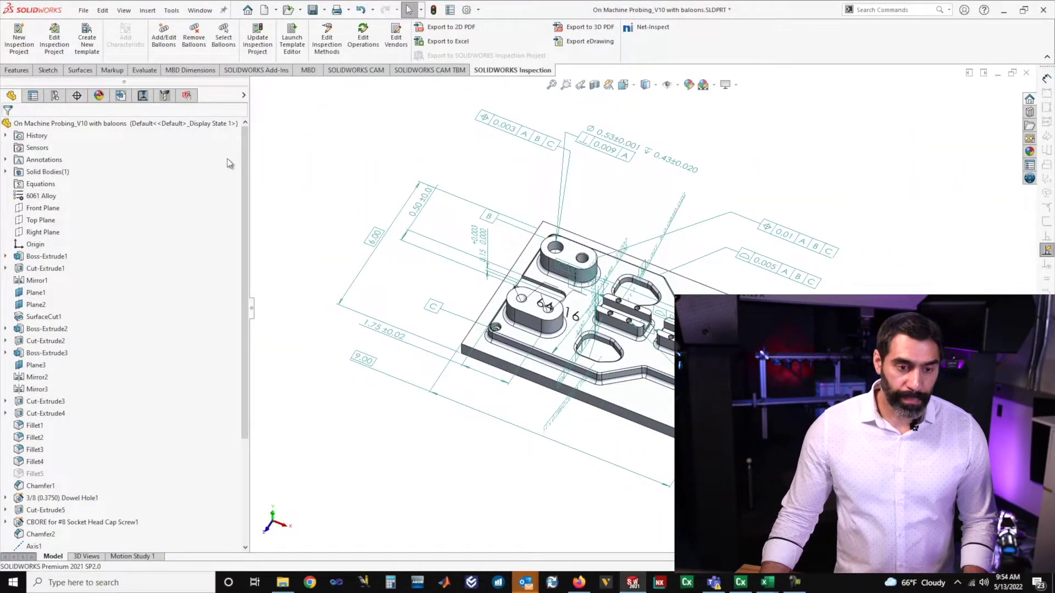
{"action": "left_click", "coordinate": [19, 39]}
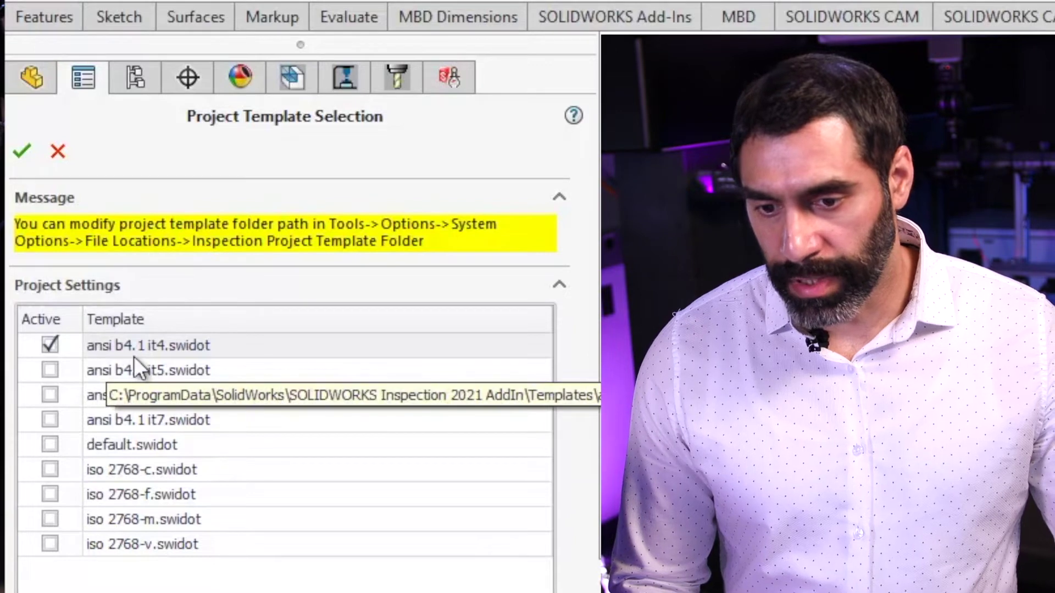
{"action": "left_click", "coordinate": [21, 153]}
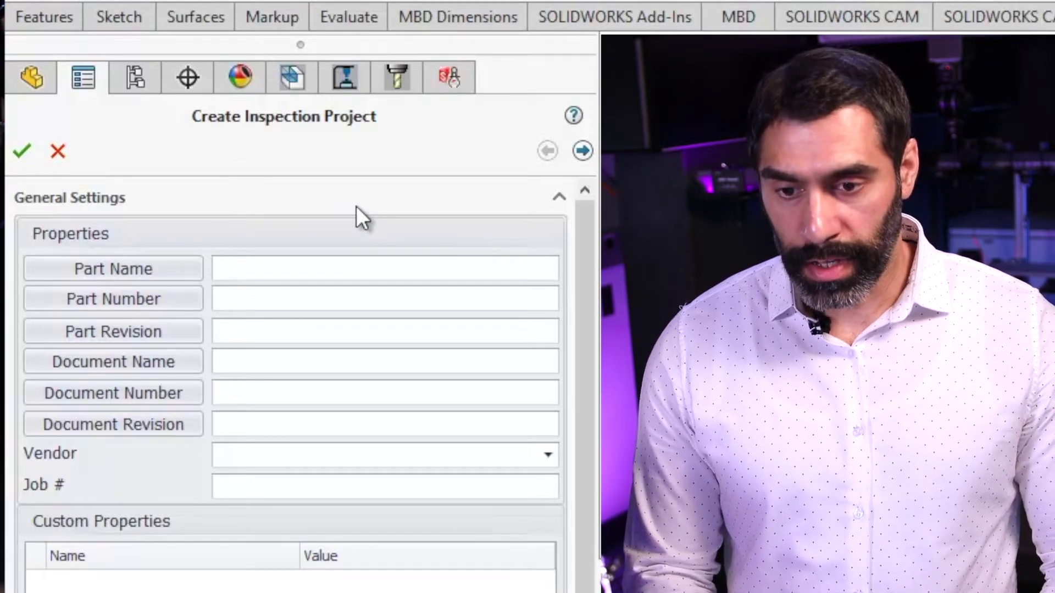
Enter MBD Demo as the inspection project's part name and 10 as its part revision
{"action": "type", "text": "MBD Demo"}
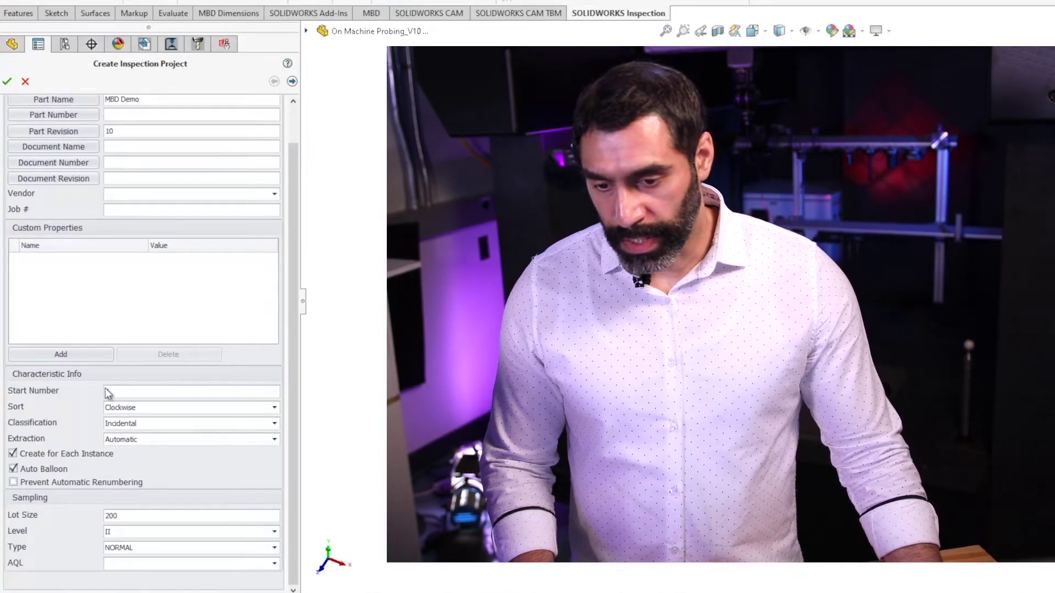
{"action": "left_click_drag", "start_coordinate": [115, 391], "coordinate": [106, 391]}
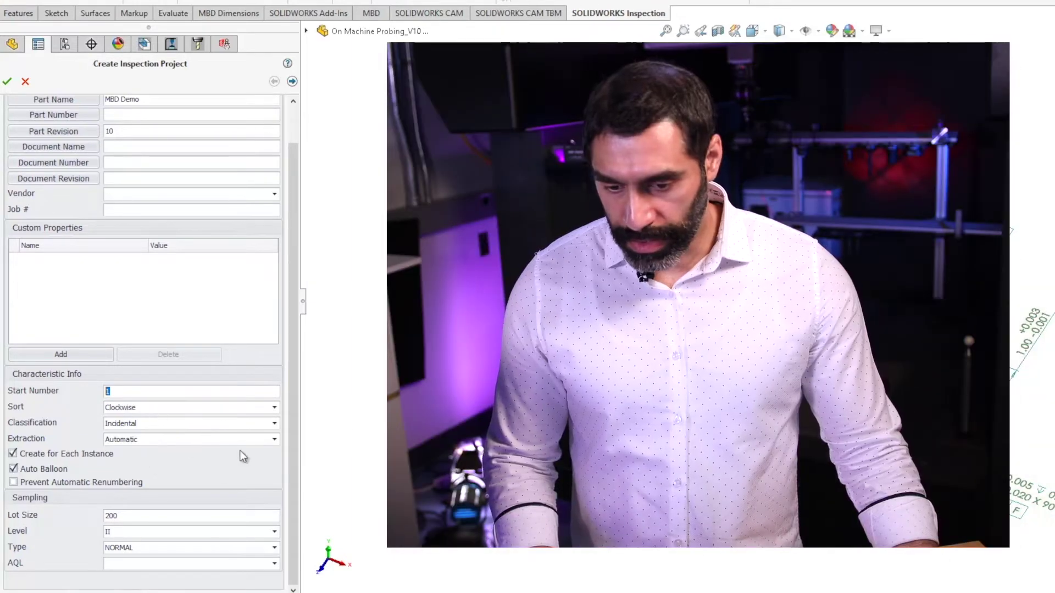
{"action": "left_click", "coordinate": [292, 450]}
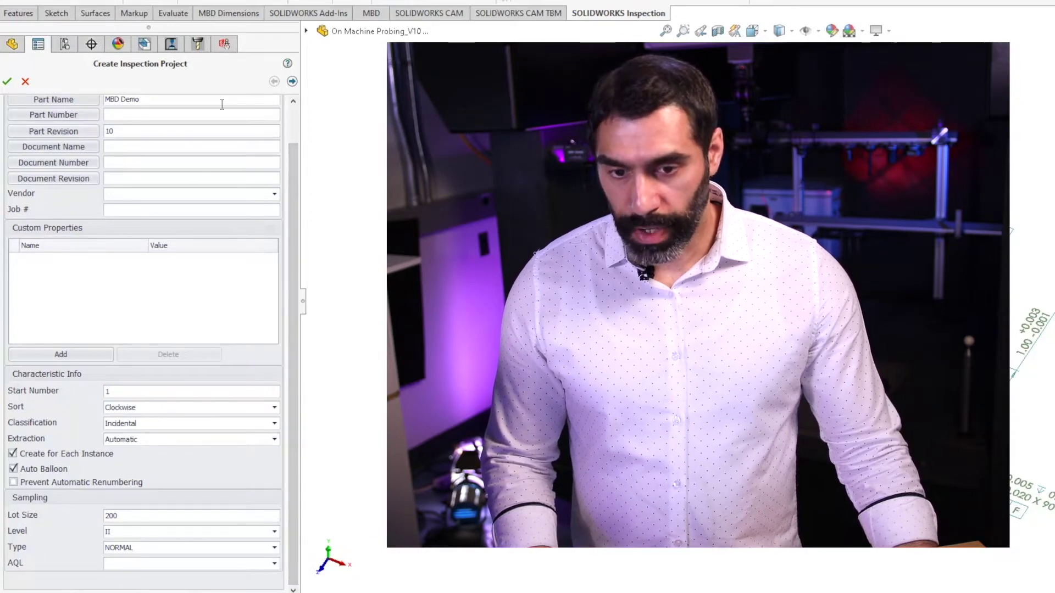
Go through the project's extraction and tolerance settings and create the inspection project
{"action": "left_click", "coordinate": [291, 81]}
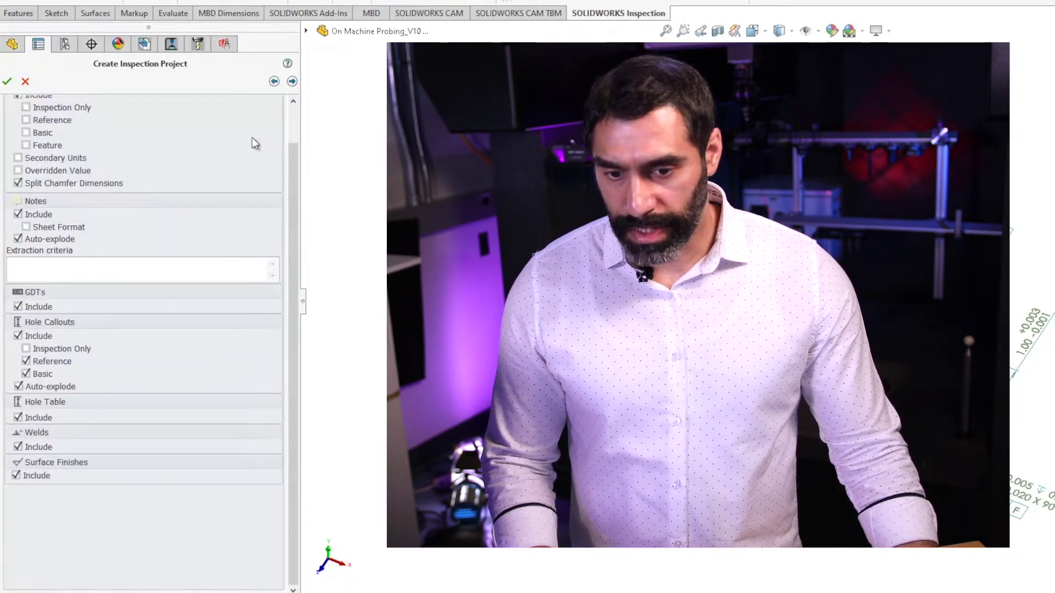
{"action": "left_click_drag", "start_coordinate": [296, 192], "coordinate": [278, 121]}
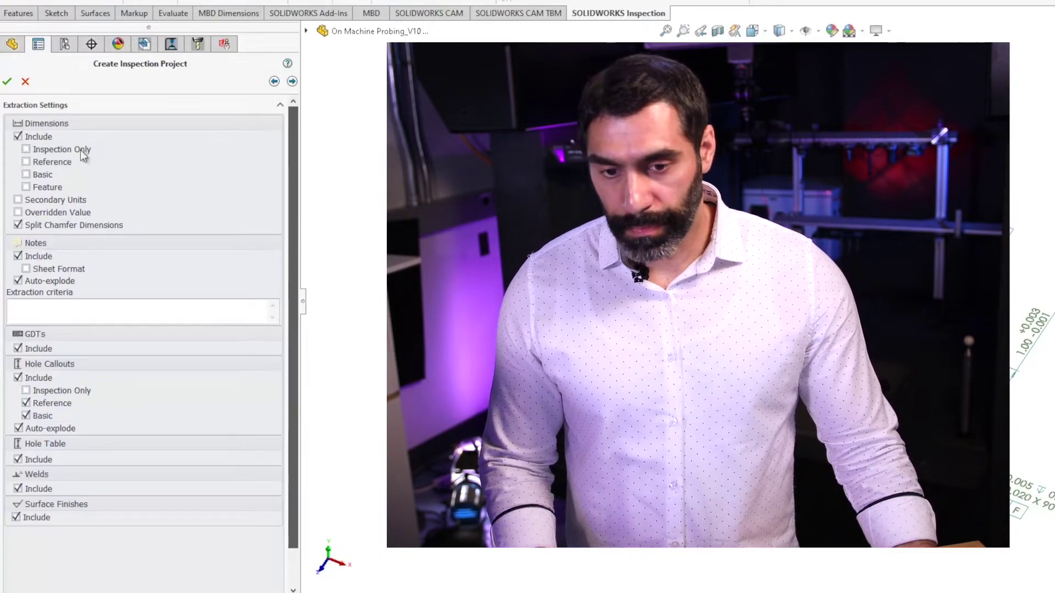
{"action": "left_click", "coordinate": [292, 81]}
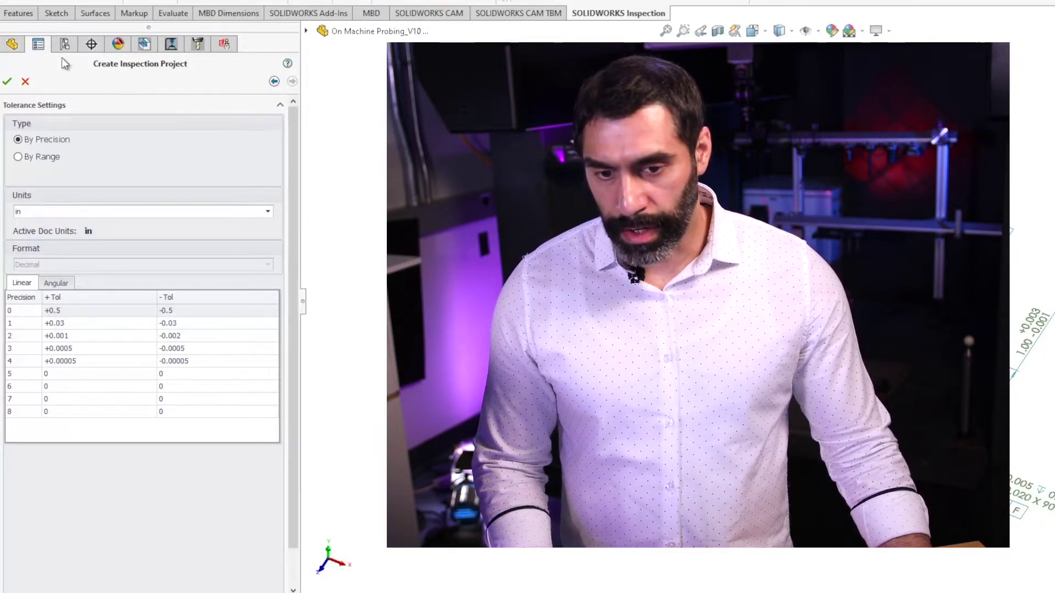
{"action": "left_click", "coordinate": [8, 81]}
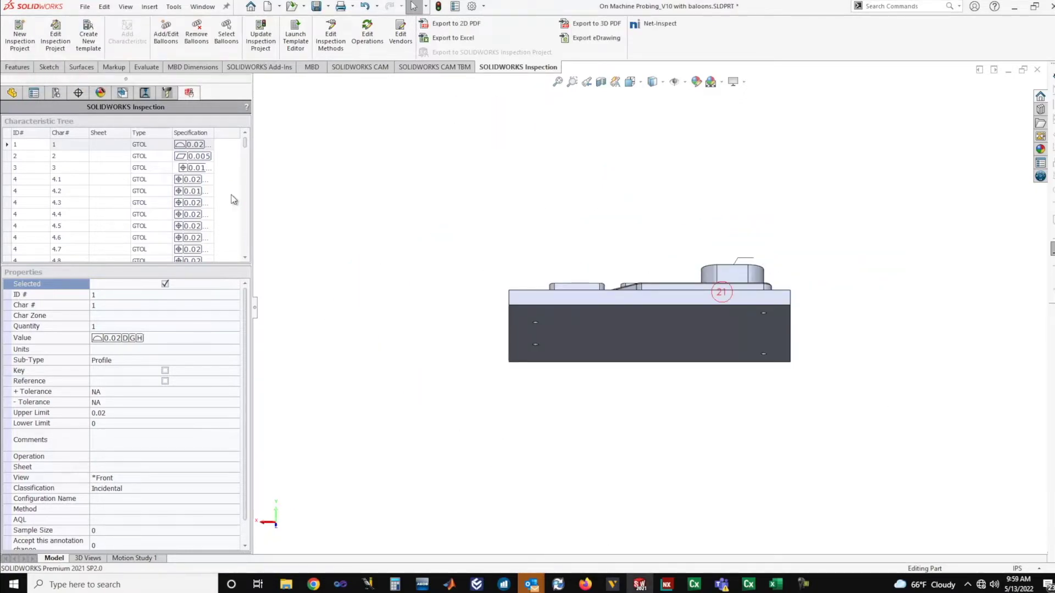
Examine the ballooned annotations around the part in an angled view and look through the extracted characteristics list
{"action": "left_click_drag", "start_coordinate": [448, 236], "coordinate": [457, 247]}
{"action": "mouse_move", "coordinate": [457, 247]}
{"action": "middle_mouse_down"}
{"action": "mouse_move", "coordinate": [455, 273]}
{"action": "mouse_move", "coordinate": [793, 458]}
{"action": "middle_mouse_up"}
{"action": "mouse_move", "coordinate": [695, 212]}
{"action": "middle_mouse_down"}
{"action": "mouse_move", "coordinate": [742, 328]}
{"action": "mouse_move", "coordinate": [737, 311]}
{"action": "middle_mouse_up"}
{"action": "scroll", "coordinate": [742, 329], "scroll_direction": "up", "scroll_amount": 1}
{"action": "scroll", "coordinate": [554, 285], "scroll_direction": "down", "scroll_amount": 2}
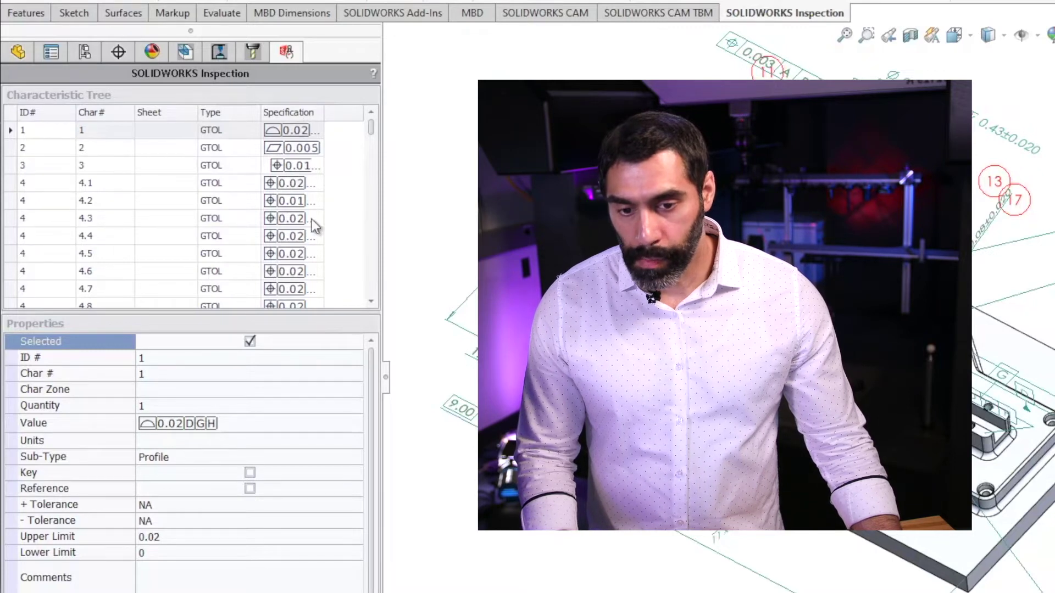
{"action": "left_click_drag", "start_coordinate": [370, 125], "coordinate": [394, 288]}
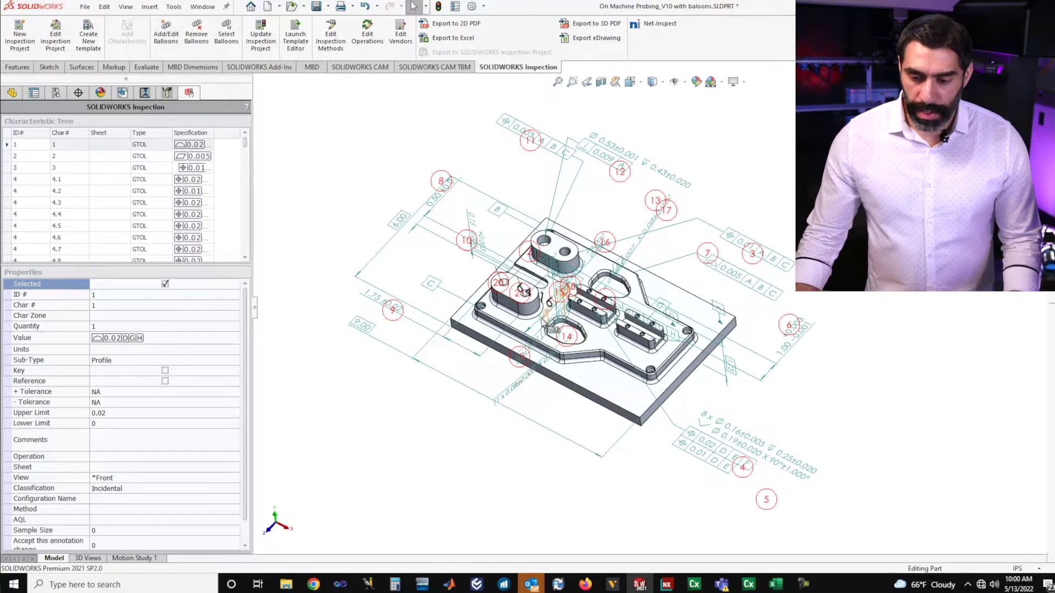
{"action": "mouse_move", "coordinate": [441, 404]}
{"action": "middle_mouse_down"}
{"action": "mouse_move", "coordinate": [460, 412]}
{"action": "mouse_move", "coordinate": [457, 430]}
{"action": "middle_mouse_up"}
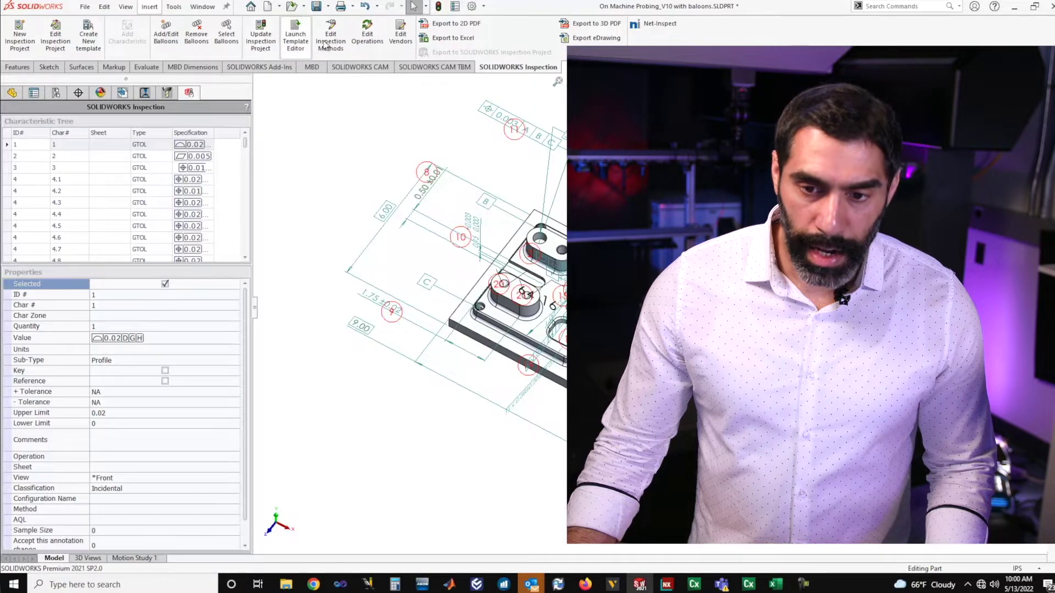
Export the inspection data to Excel with the CCAT Process Performance Sheet.xlt template, saving it as On Machine Probing_V10 with baloons.xlsx
{"action": "left_click", "coordinate": [459, 39]}
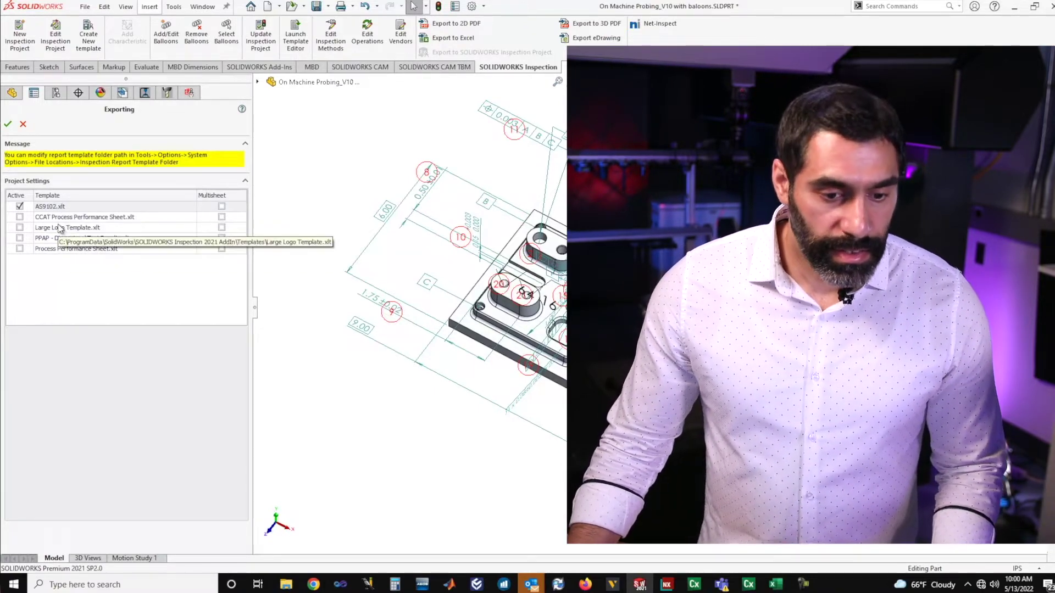
{"action": "left_click", "coordinate": [20, 217]}
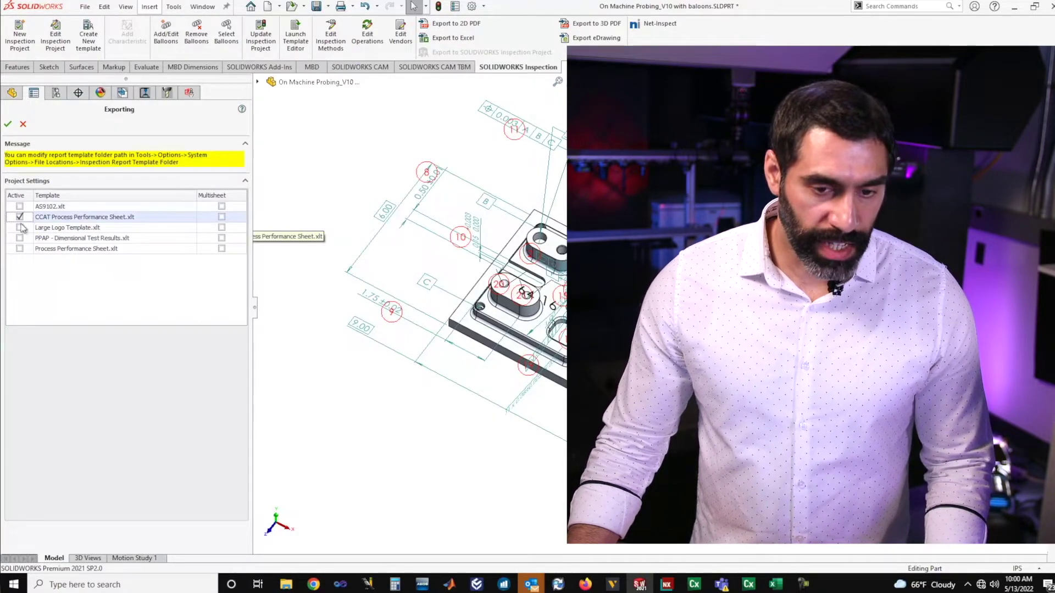
{"action": "left_click", "coordinate": [8, 126]}
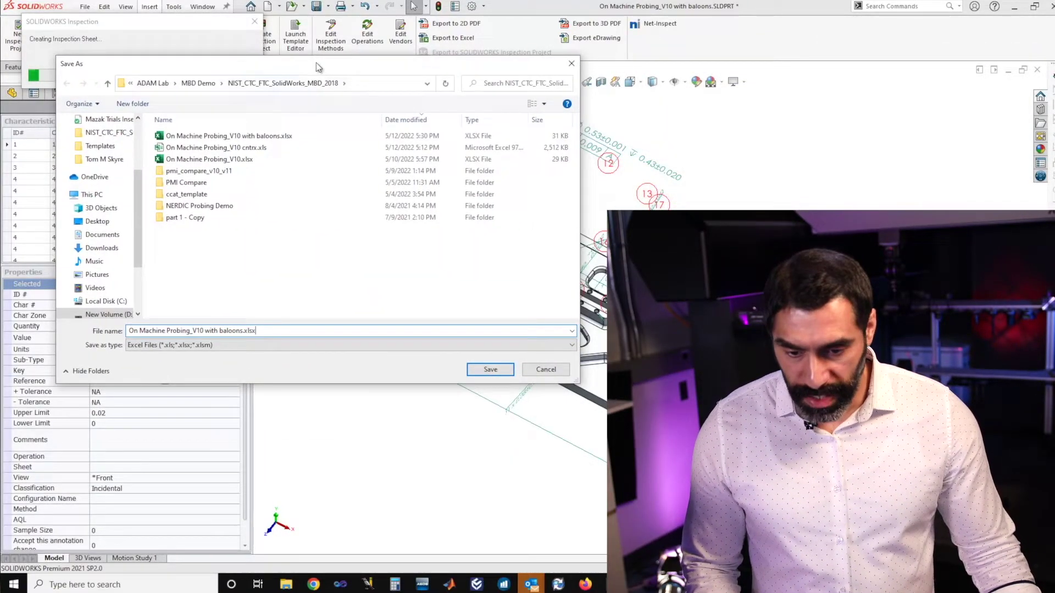
{"action": "left_click_drag", "start_coordinate": [315, 63], "coordinate": [344, 80]}
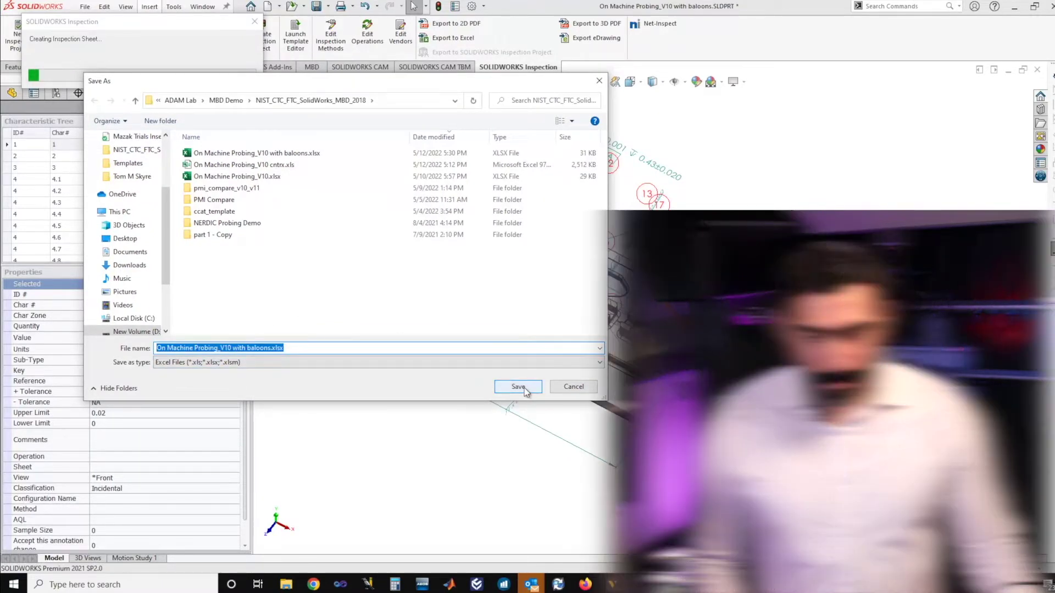
{"action": "left_click", "coordinate": [524, 388]}
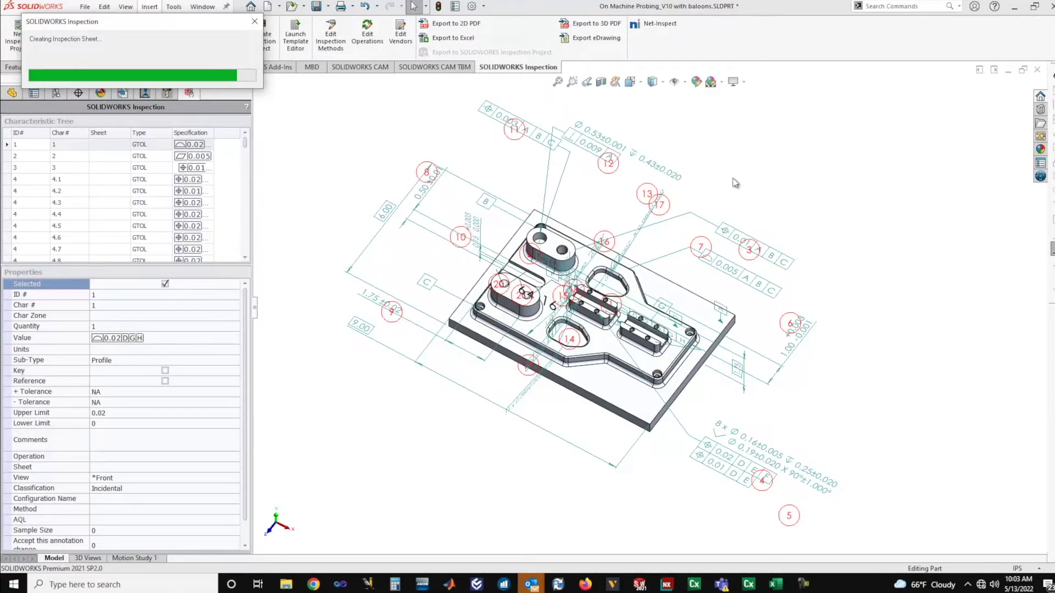
{"action": "left_click", "coordinate": [634, 363]}
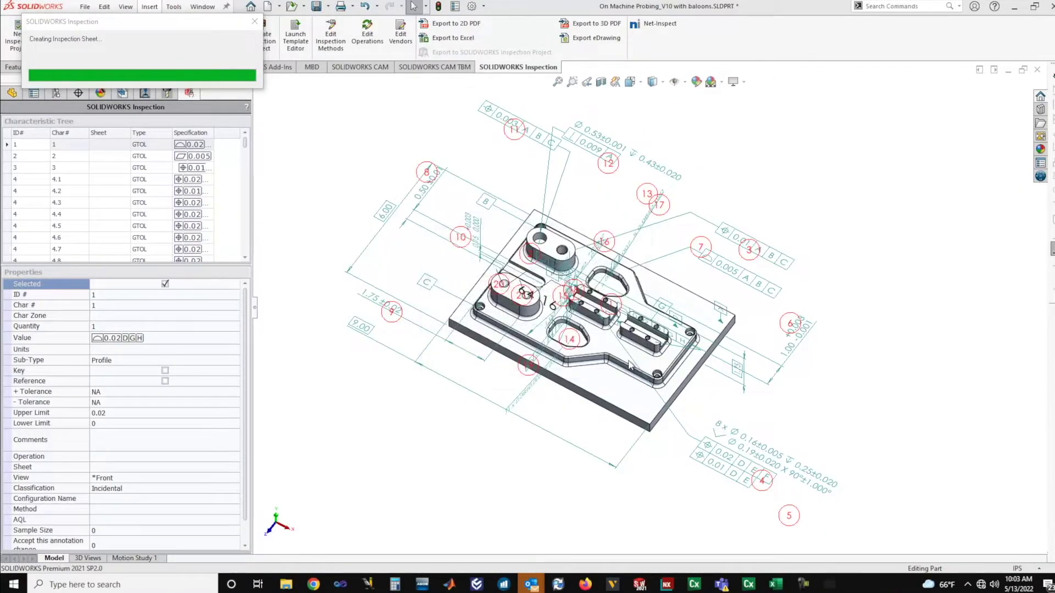
Switch to the exported workbook in Excel and maximize its window
{"action": "mouse_move", "coordinate": [775, 585]}
{"action": "left_click", "coordinate": [780, 562]}
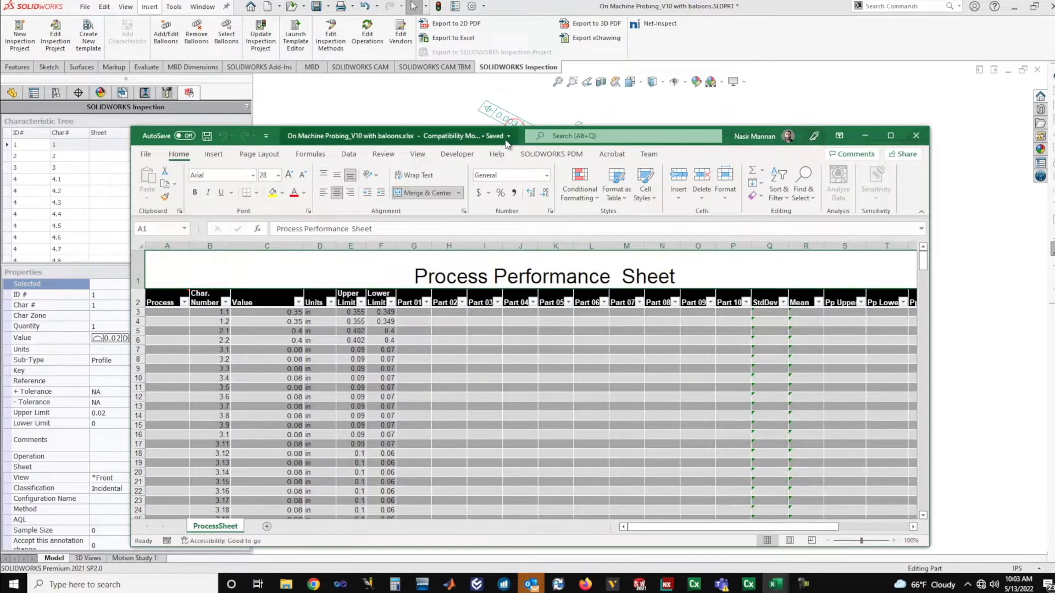
{"action": "left_click_drag", "start_coordinate": [423, 136], "coordinate": [407, 77]}
{"action": "double_click", "coordinate": [871, 77]}
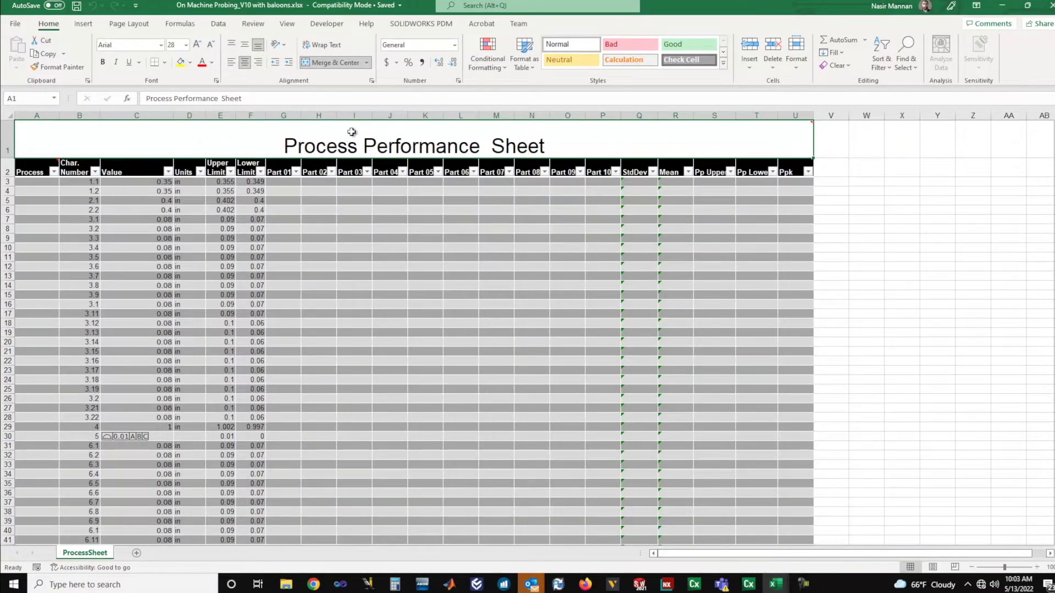
Review the characteristic numbers, values, and upper and lower limits in the Process Performance Sheet
{"action": "left_click", "coordinate": [137, 250]}
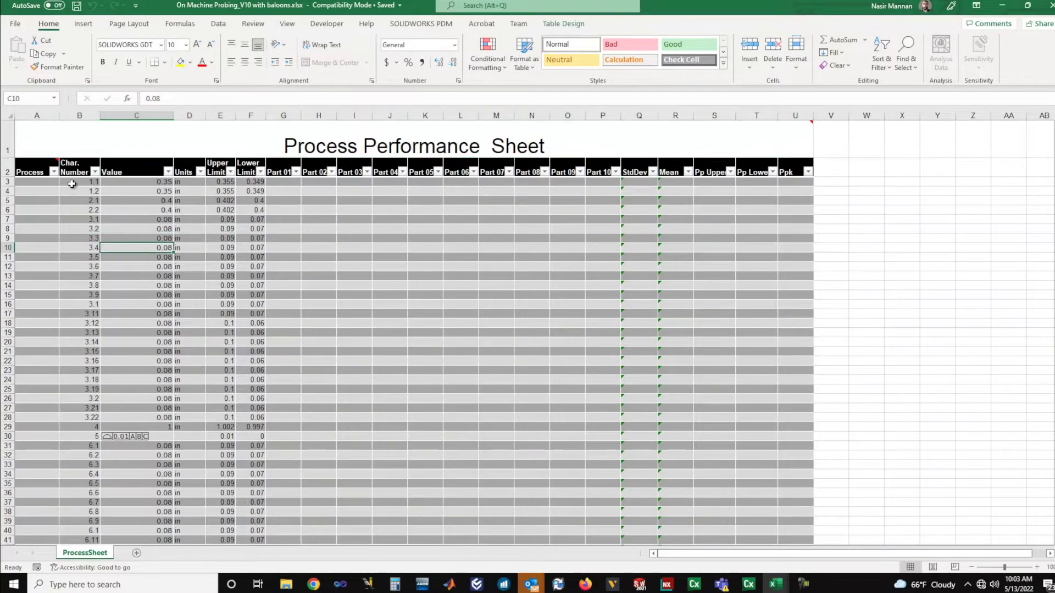
{"action": "left_click_drag", "start_coordinate": [75, 181], "coordinate": [77, 314]}
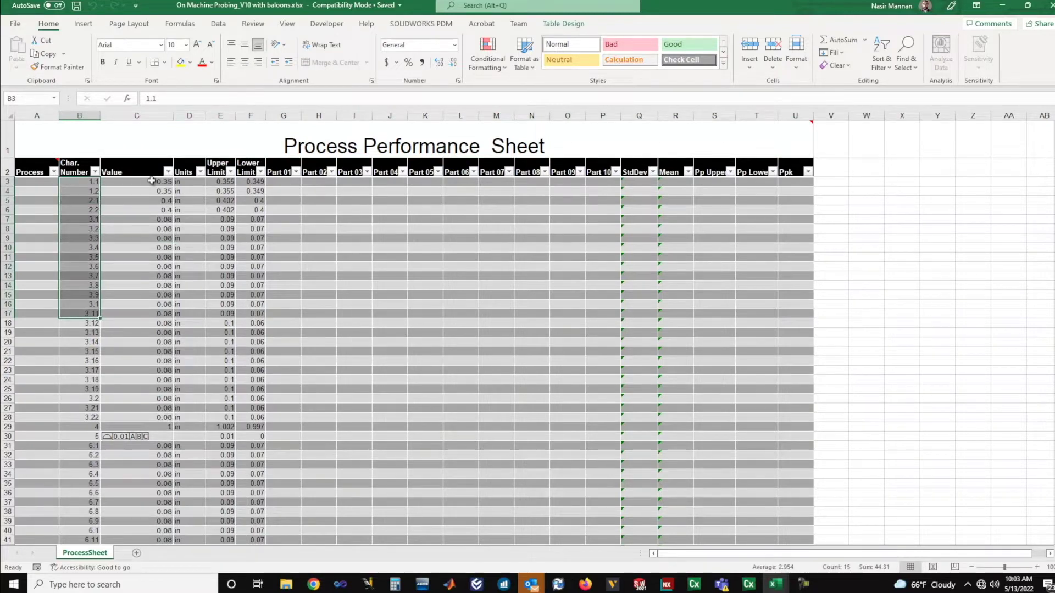
{"action": "left_click_drag", "start_coordinate": [145, 184], "coordinate": [145, 361]}
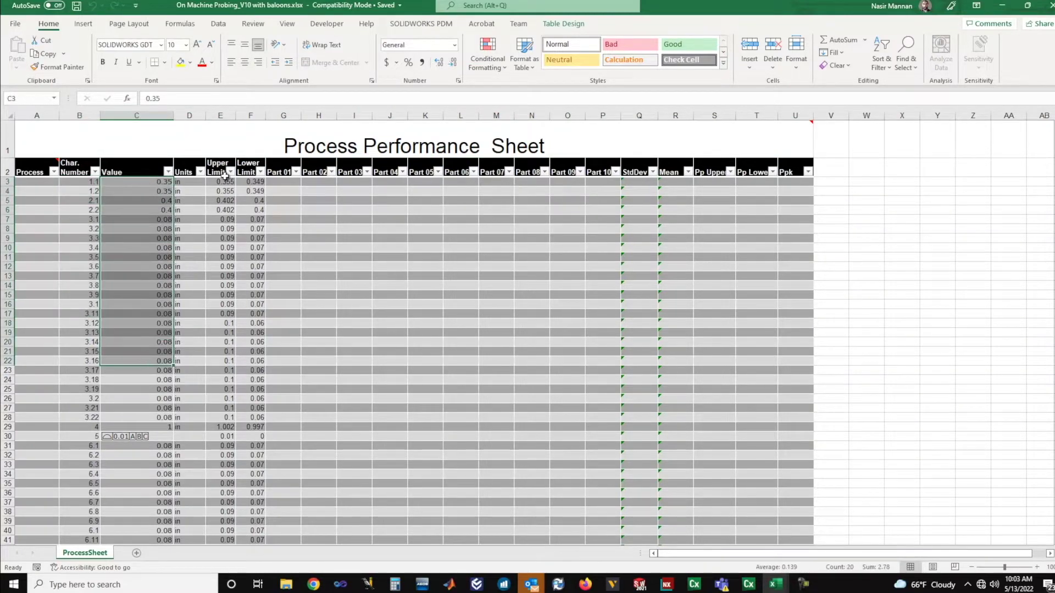
{"action": "left_click_drag", "start_coordinate": [215, 182], "coordinate": [223, 257]}
{"action": "left_click_drag", "start_coordinate": [247, 184], "coordinate": [251, 262]}
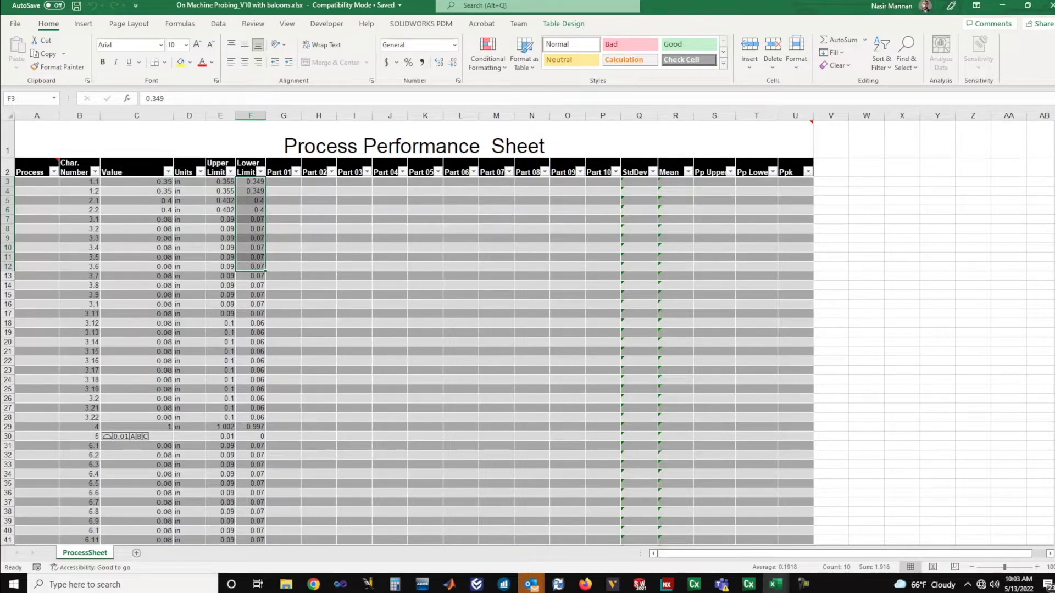
{"action": "left_click_drag", "start_coordinate": [1054, 135], "coordinate": [1054, 144]}
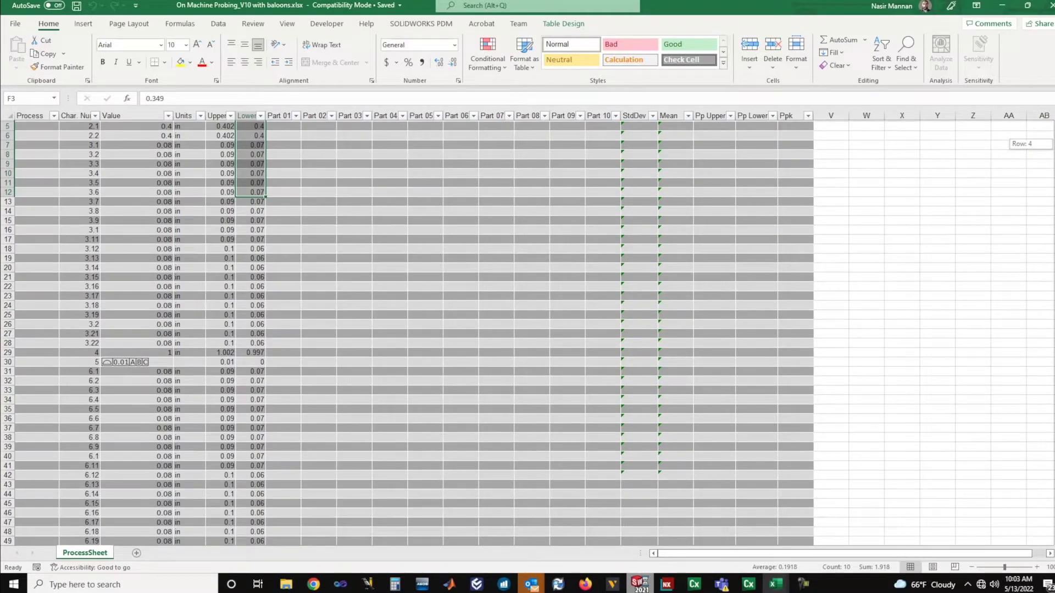
{"action": "left_click_drag", "start_coordinate": [1054, 144], "coordinate": [1054, 155]}
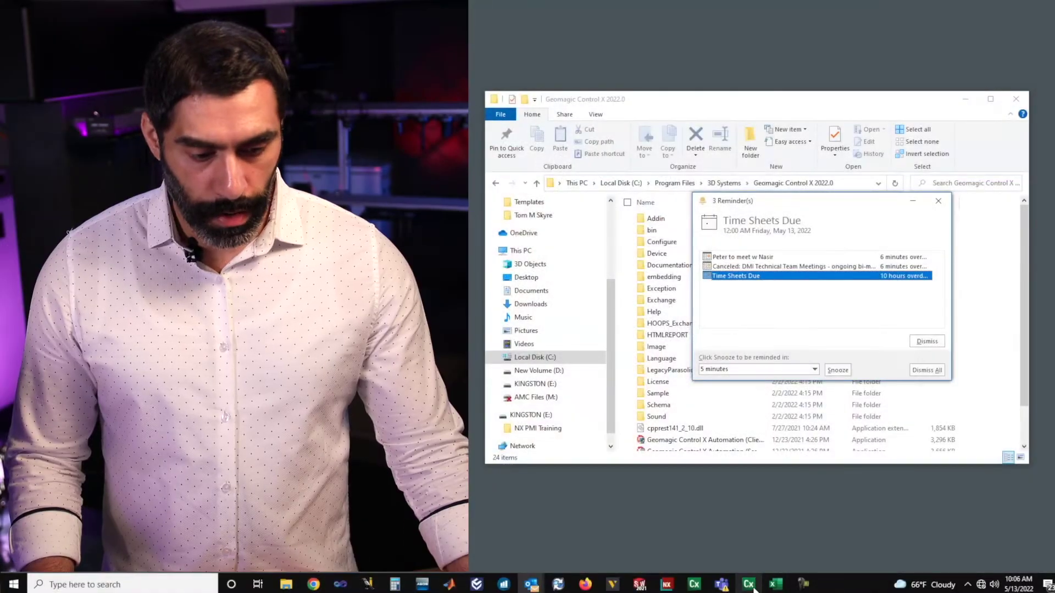
Switch to Geomagic Control X and import the PMI from On Machine Probing_V10 with baloons.SLDPRT
{"action": "mouse_move", "coordinate": [750, 585]}
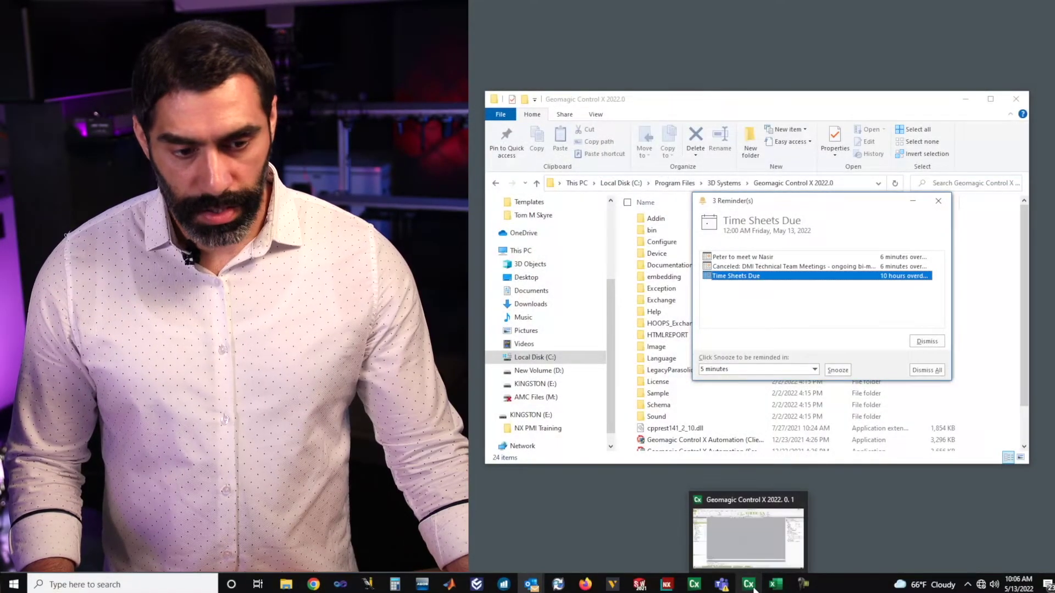
{"action": "left_click", "coordinate": [748, 585]}
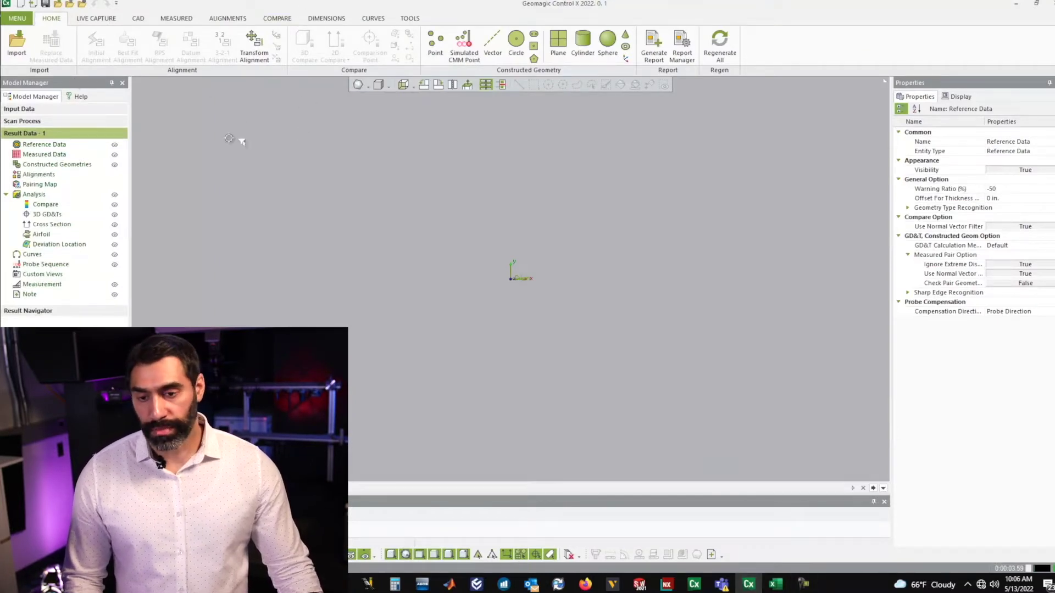
{"action": "left_click", "coordinate": [17, 19]}
{"action": "mouse_move", "coordinate": [24, 33]}
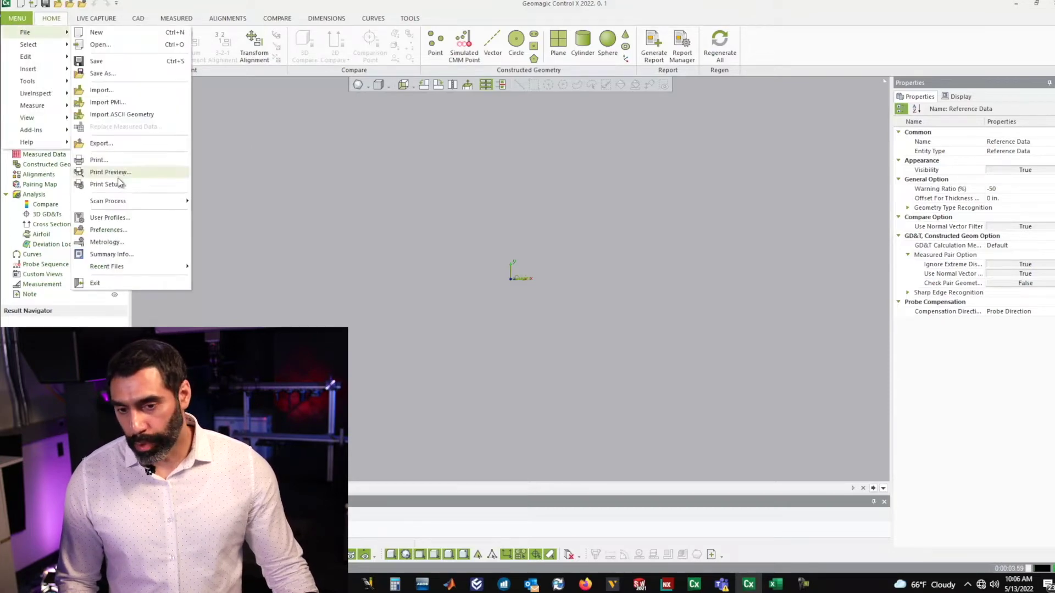
{"action": "left_click", "coordinate": [113, 103]}
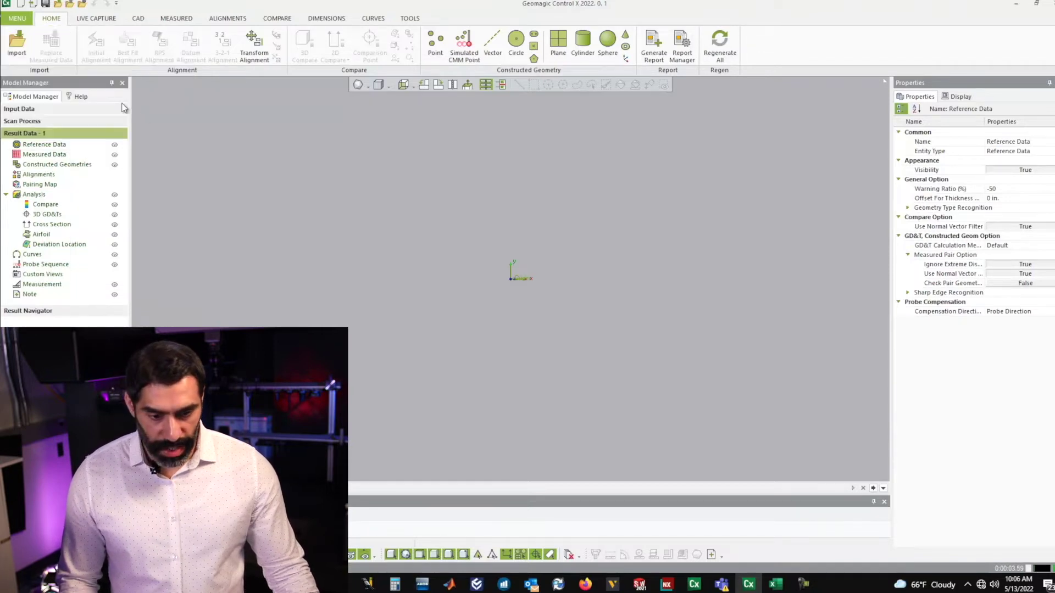
{"action": "left_click", "coordinate": [596, 291]}
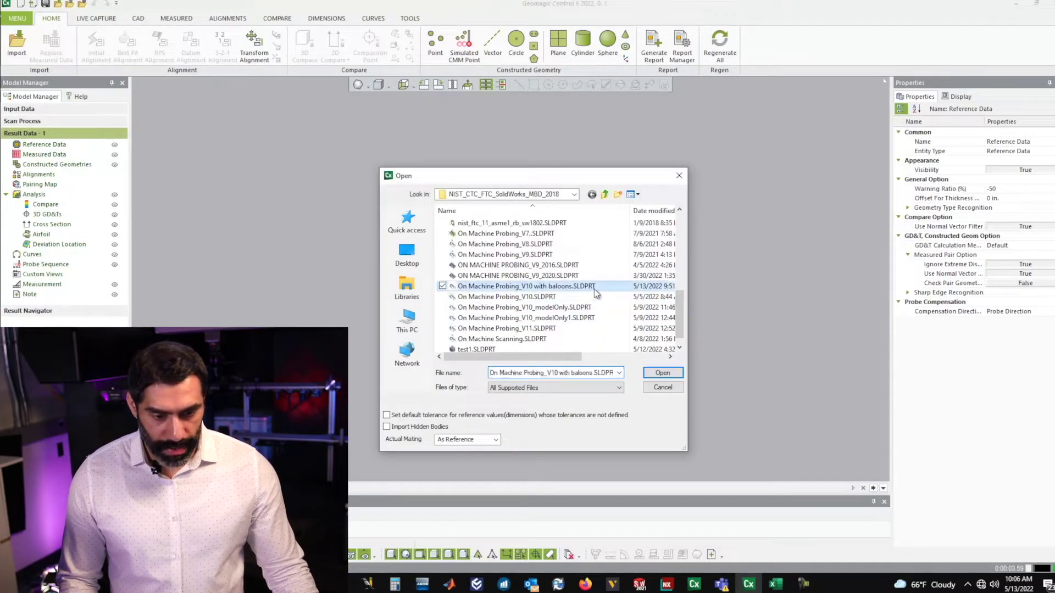
{"action": "left_click", "coordinate": [662, 373]}
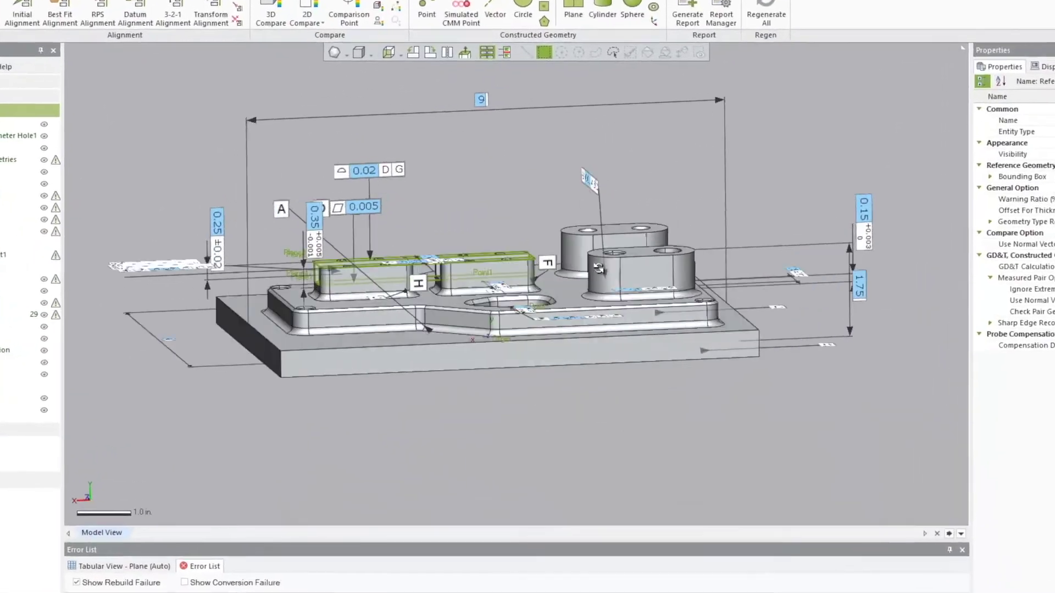
Examine the imported dimensions, datums and geometric tolerances around the whole part from several angles
{"action": "right_click_drag", "start_coordinate": [599, 268], "coordinate": [593, 242]}
{"action": "right_click_drag", "start_coordinate": [416, 93], "coordinate": [481, 219]}
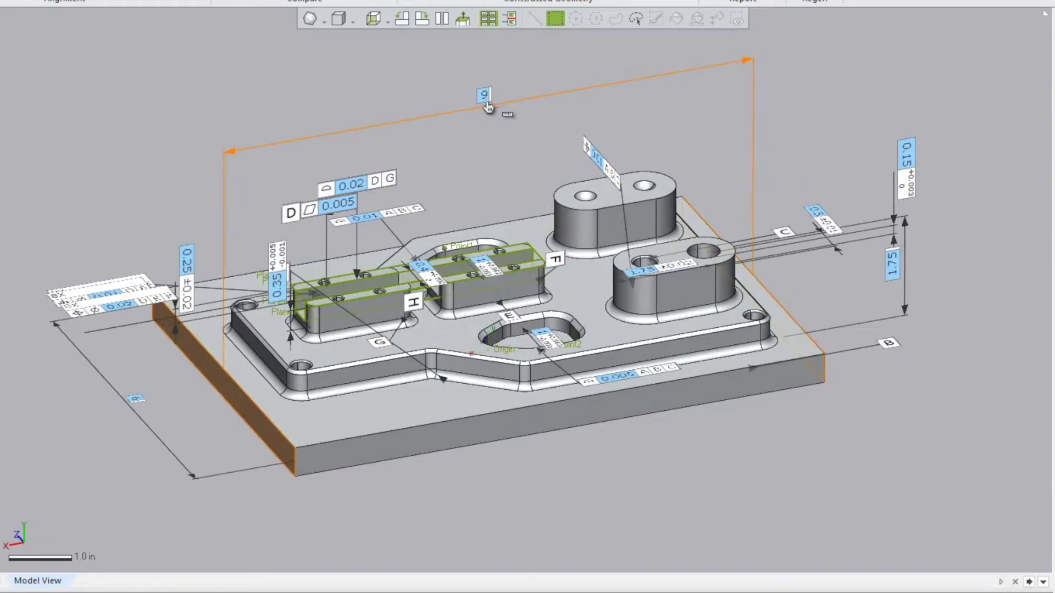
{"action": "right_click_drag", "start_coordinate": [488, 107], "coordinate": [511, 148]}
{"action": "right_click_drag", "start_coordinate": [600, 327], "coordinate": [565, 154]}
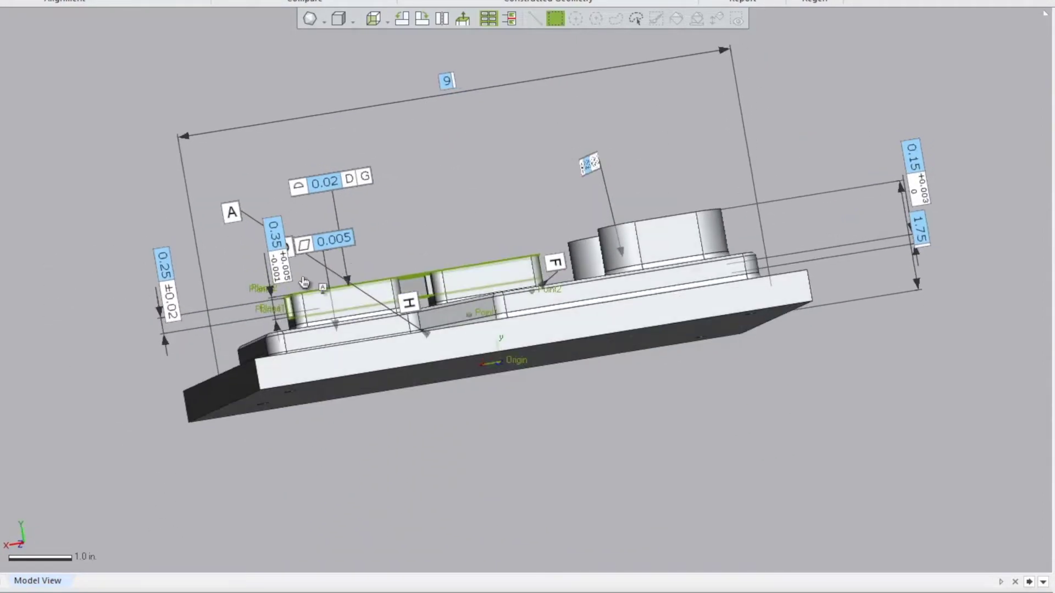
{"action": "right_click_drag", "start_coordinate": [531, 270], "coordinate": [544, 390]}
{"action": "scroll", "coordinate": [414, 286], "scroll_direction": "up", "scroll_amount": 5}
{"action": "right_click_drag", "start_coordinate": [454, 323], "coordinate": [484, 312]}
{"action": "scroll", "coordinate": [484, 312], "scroll_direction": "down", "scroll_amount": 3}
{"action": "right_click_drag", "start_coordinate": [593, 344], "coordinate": [600, 313]}
{"action": "right_click_drag", "start_coordinate": [692, 325], "coordinate": [637, 406]}
{"action": "scroll", "coordinate": [405, 240], "scroll_direction": "down", "scroll_amount": 1}
Inspect the dimensions and tolerances around the open slot, bosses and pockets up close
{"action": "right_click_drag", "start_coordinate": [17, 101], "coordinate": [264, 210], "text": "ctrl"}
{"action": "scroll", "coordinate": [263, 209], "scroll_direction": "up", "scroll_amount": 3}
{"action": "right_click_drag", "start_coordinate": [583, 330], "coordinate": [800, 330]}
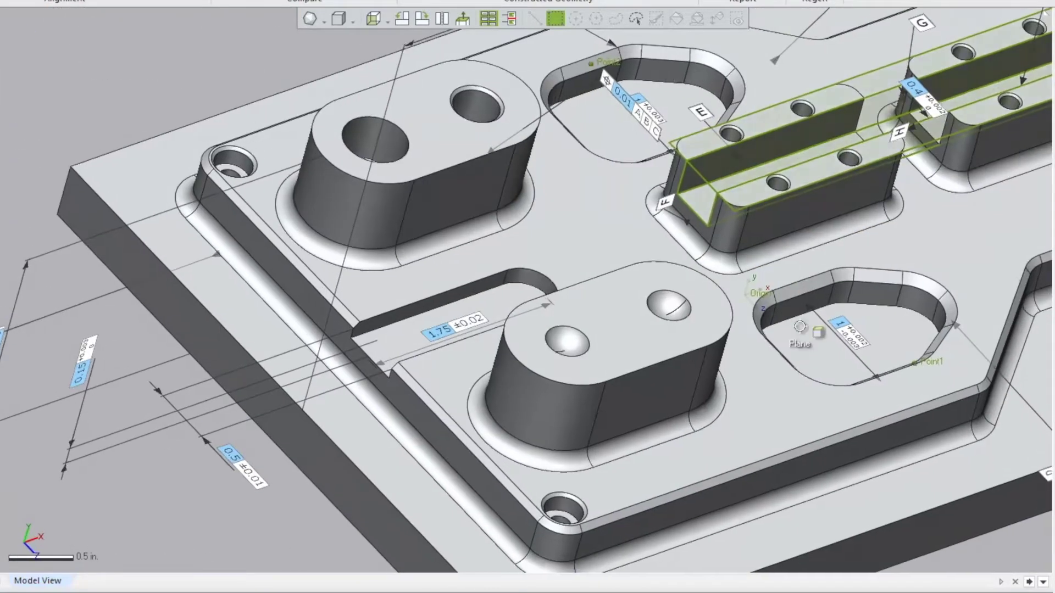
{"action": "scroll", "coordinate": [801, 330], "scroll_direction": "down", "scroll_amount": 2}
{"action": "right_click_drag", "start_coordinate": [579, 391], "coordinate": [643, 440]}
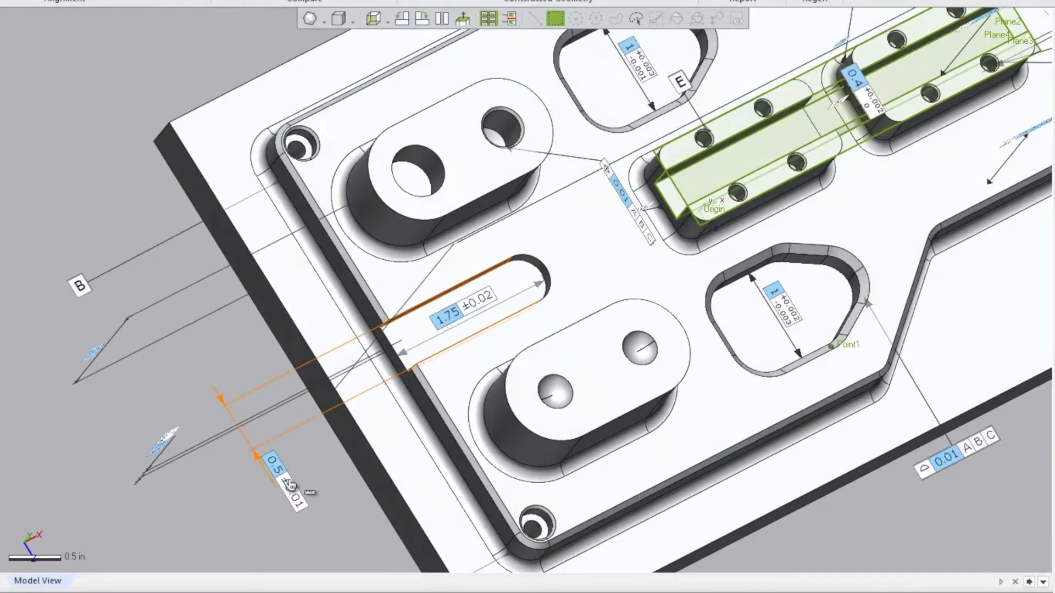
{"action": "right_click_drag", "start_coordinate": [589, 404], "coordinate": [562, 341]}
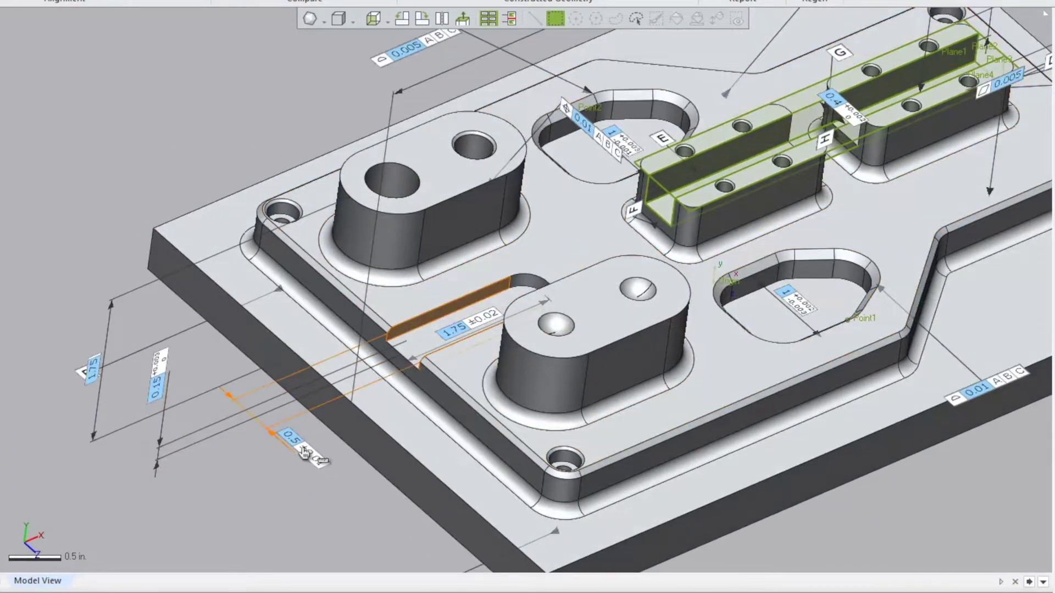
{"action": "right_click_drag", "start_coordinate": [747, 447], "coordinate": [533, 389]}
{"action": "scroll", "coordinate": [532, 388], "scroll_direction": "down", "scroll_amount": 5}
{"action": "right_click_drag", "start_coordinate": [752, 439], "coordinate": [506, 329]}
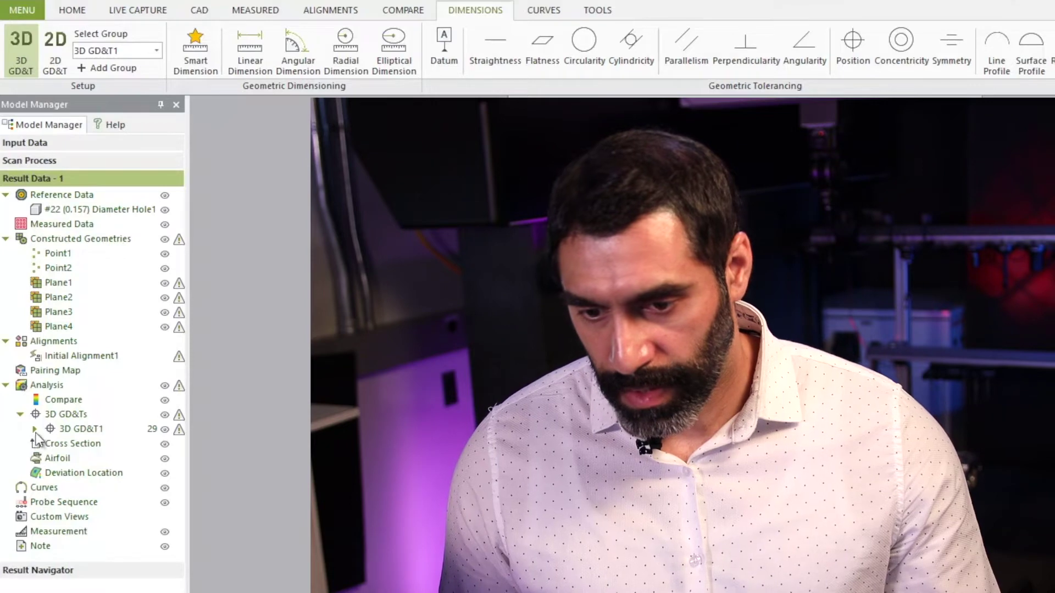
Expand the 3D GD&T1 group and rename its first linear distance as 1
{"action": "left_click", "coordinate": [35, 430]}
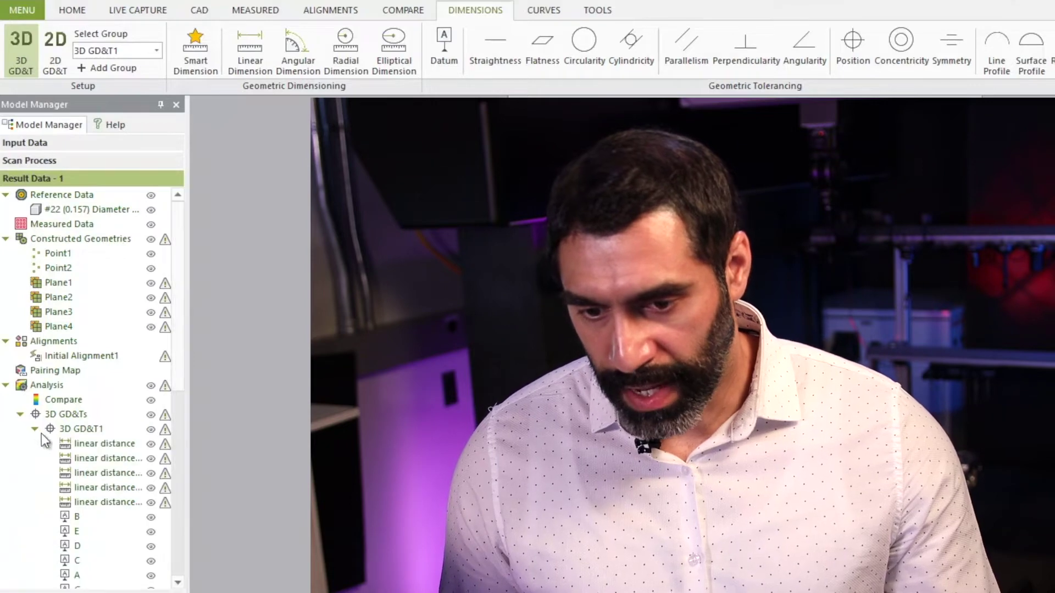
{"action": "scroll", "coordinate": [181, 418], "scroll_direction": "down", "scroll_amount": 9}
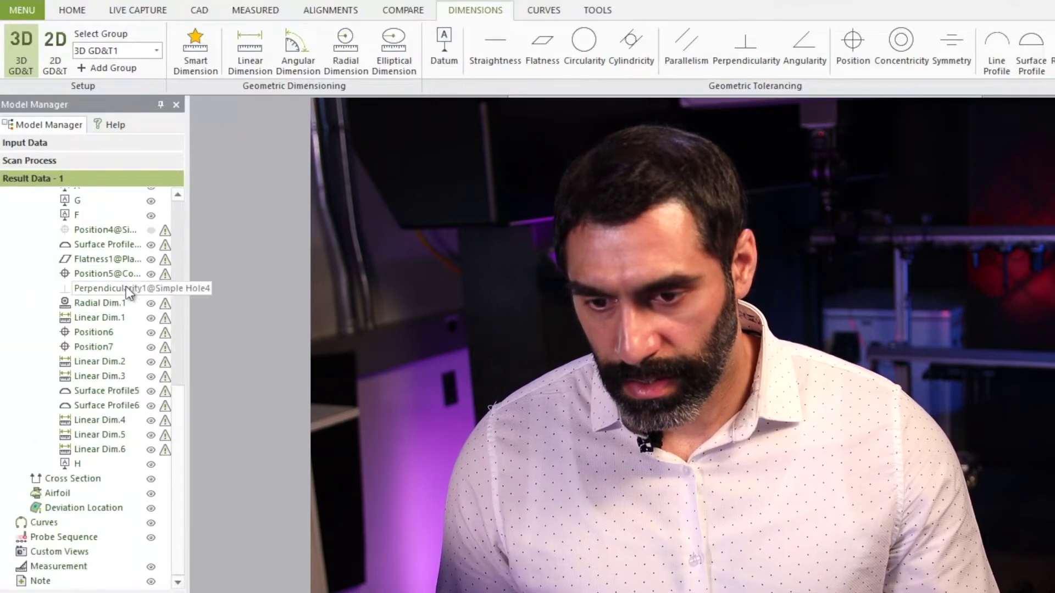
{"action": "scroll", "coordinate": [137, 308], "scroll_direction": "up", "scroll_amount": 3}
{"action": "scroll", "coordinate": [136, 308], "scroll_direction": "up", "scroll_amount": 2}
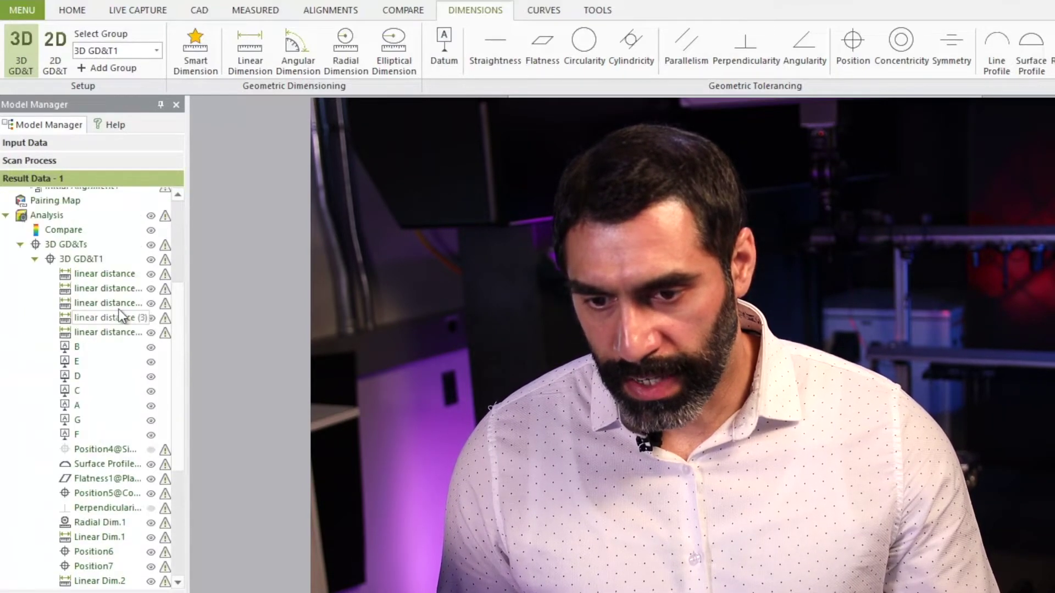
{"action": "right_click", "coordinate": [104, 274]}
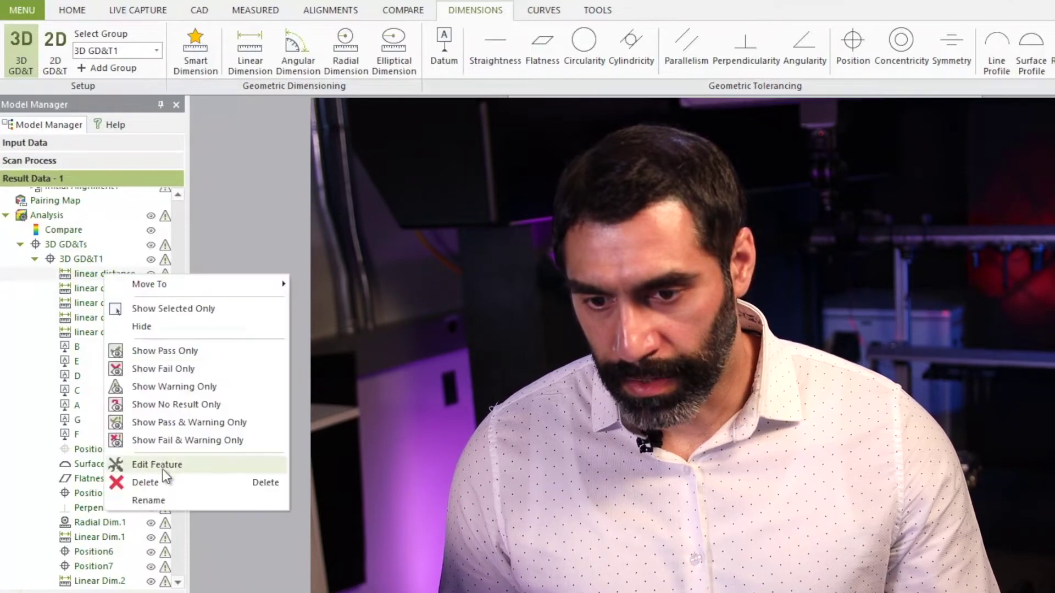
{"action": "left_click", "coordinate": [148, 500]}
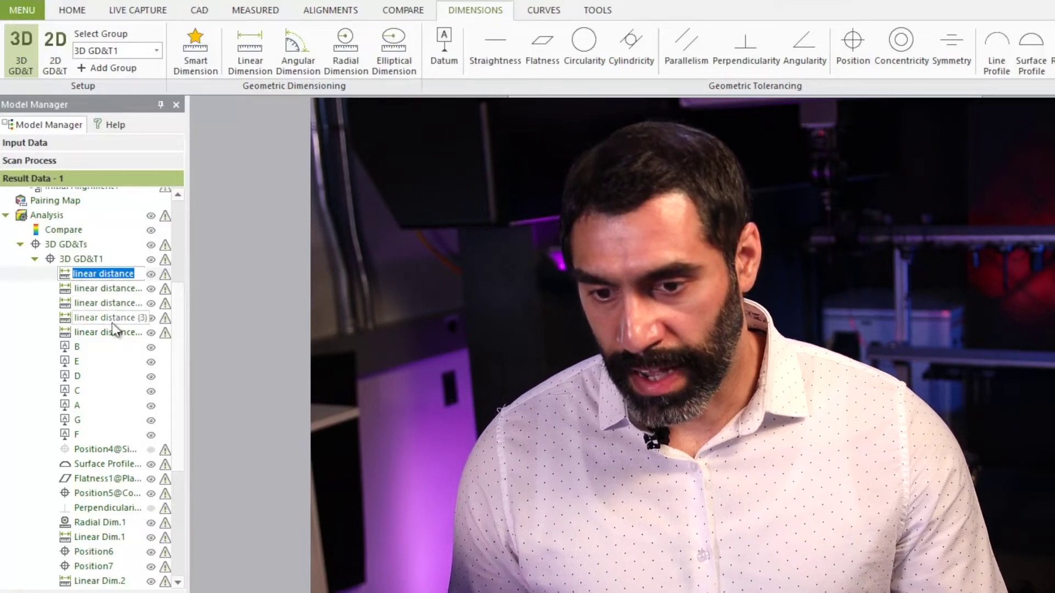
{"action": "type", "text": "1"}
{"action": "key", "text": "Return"}
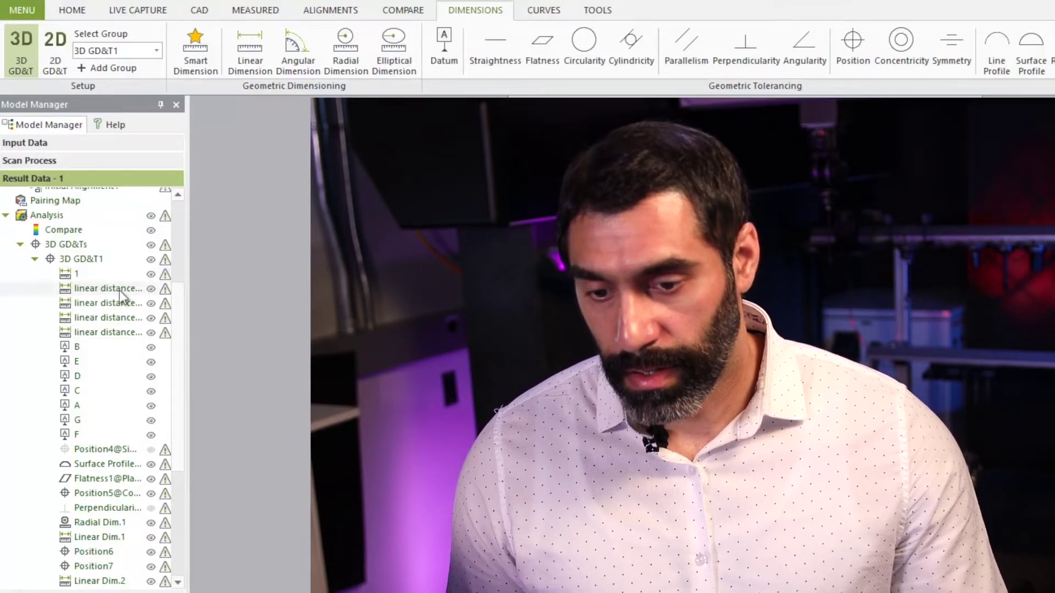
Rename the second linear distance in the 3D GD&T1 group as 2
{"action": "right_click", "coordinate": [120, 292]}
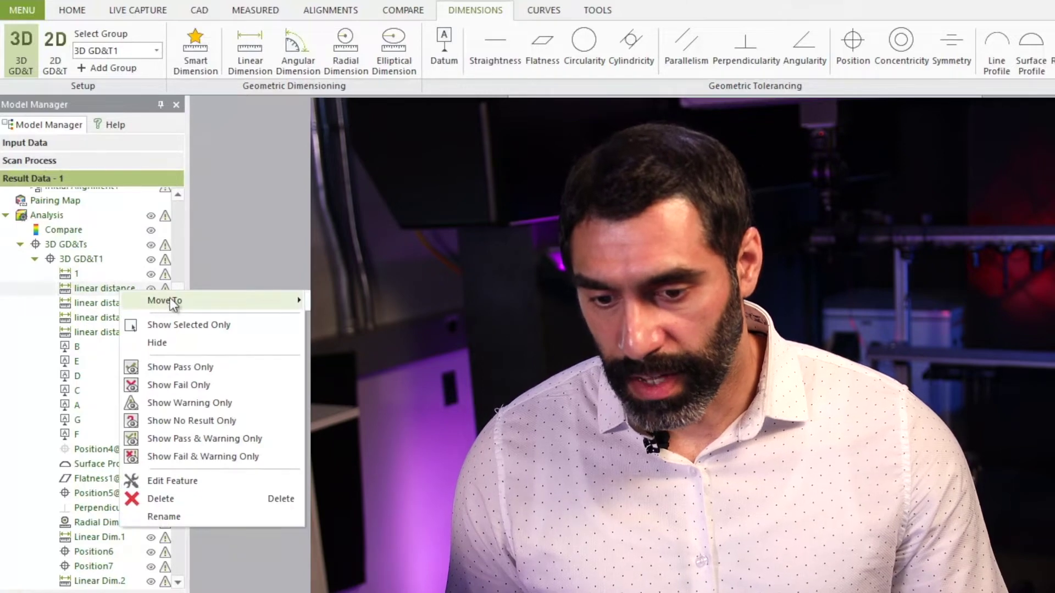
{"action": "left_click", "coordinate": [207, 516]}
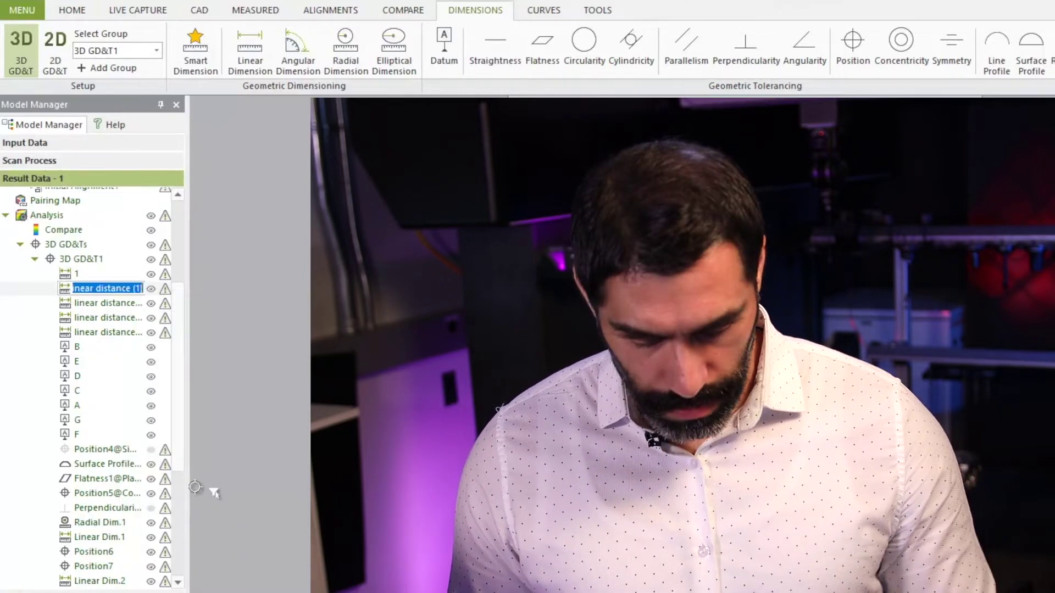
{"action": "type", "text": "2"}
{"action": "key", "text": "Return"}
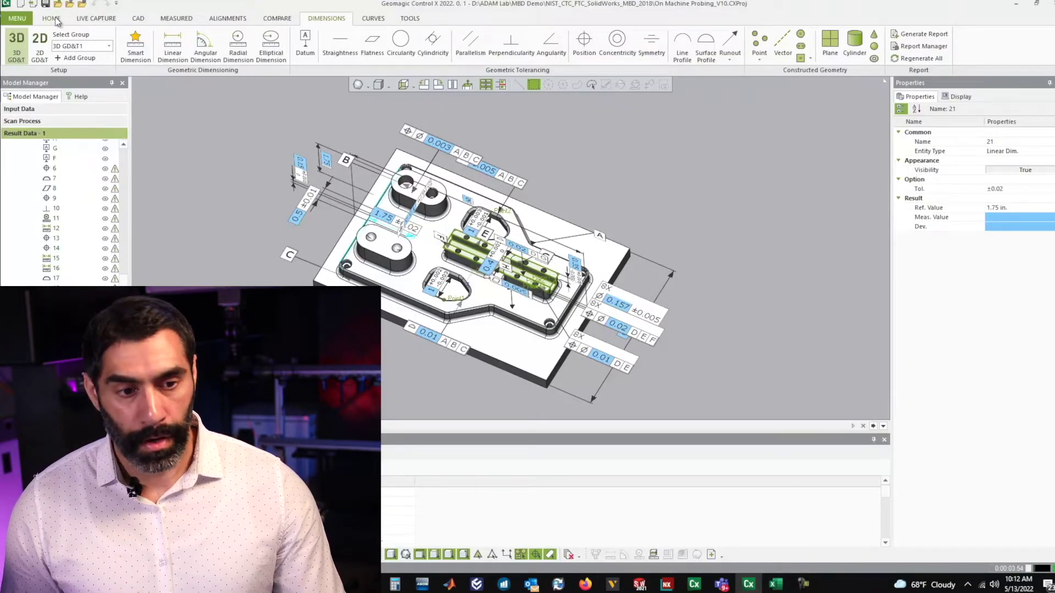
Set up a report for Result Data - 1, removing every selected entity except 3D GD&T1
{"action": "left_click", "coordinate": [51, 18]}
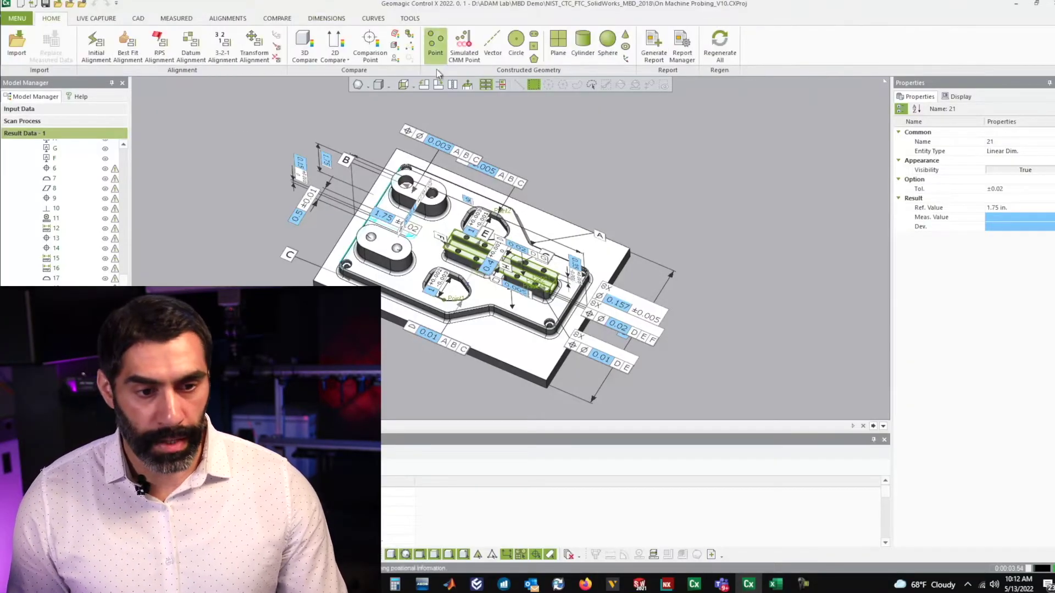
{"action": "left_click", "coordinate": [659, 52]}
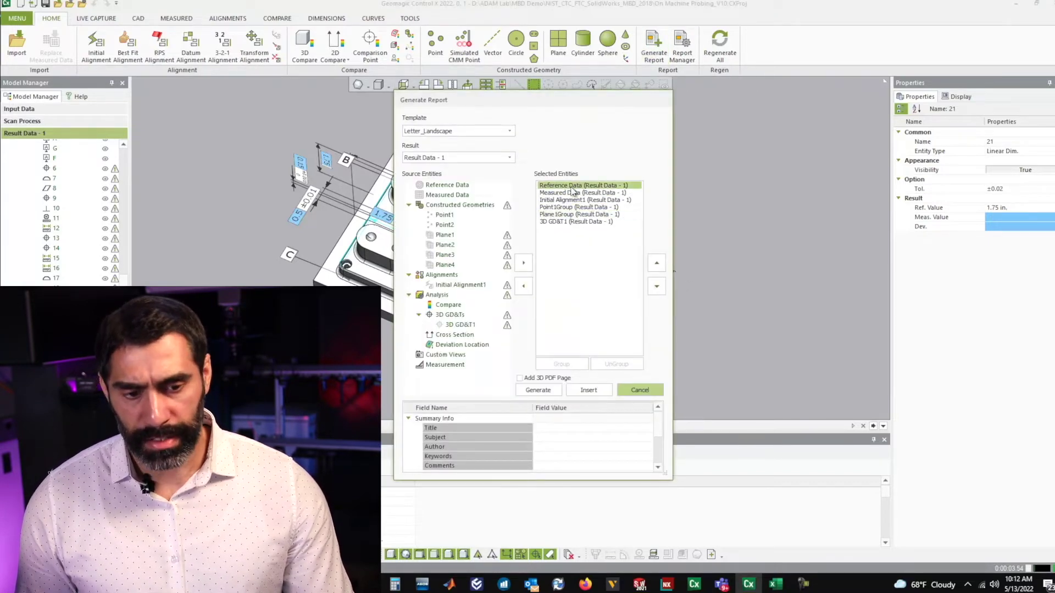
{"action": "left_click", "coordinate": [560, 215], "text": "shift"}
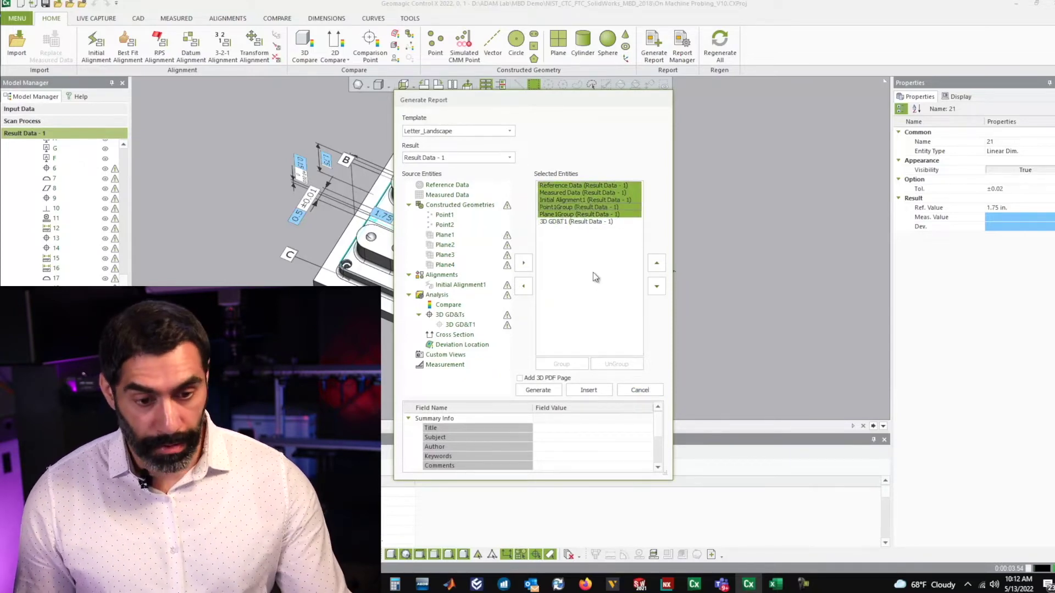
{"action": "left_click", "coordinate": [524, 286]}
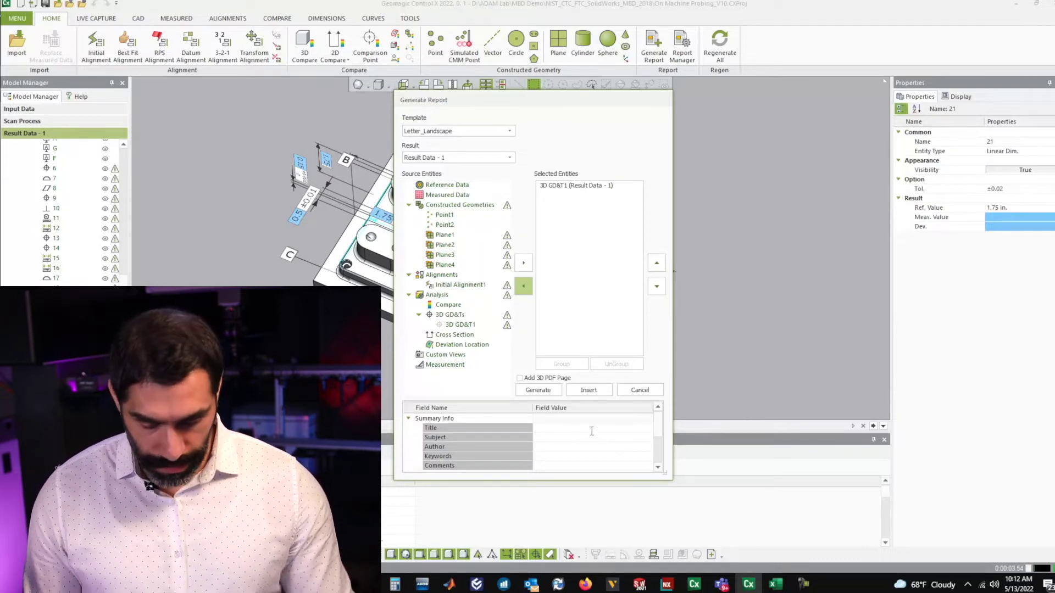
Enter MBD Demo as the report title and product name, and generate the report with the Letter_Landscape template
{"action": "type", "text": "MBD Demo"}
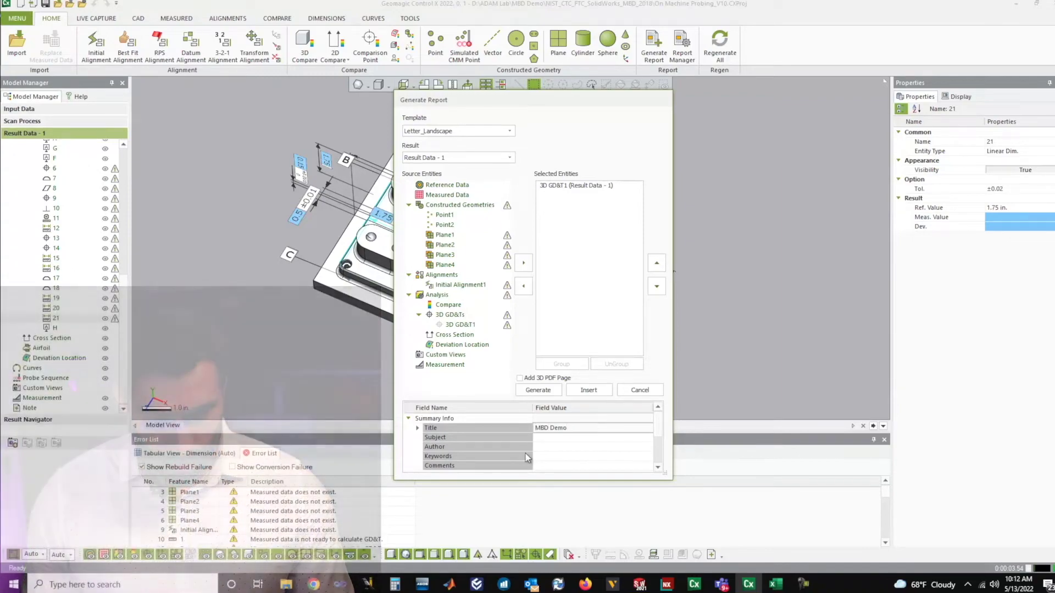
{"action": "scroll", "coordinate": [594, 426], "scroll_direction": "down", "scroll_amount": 3}
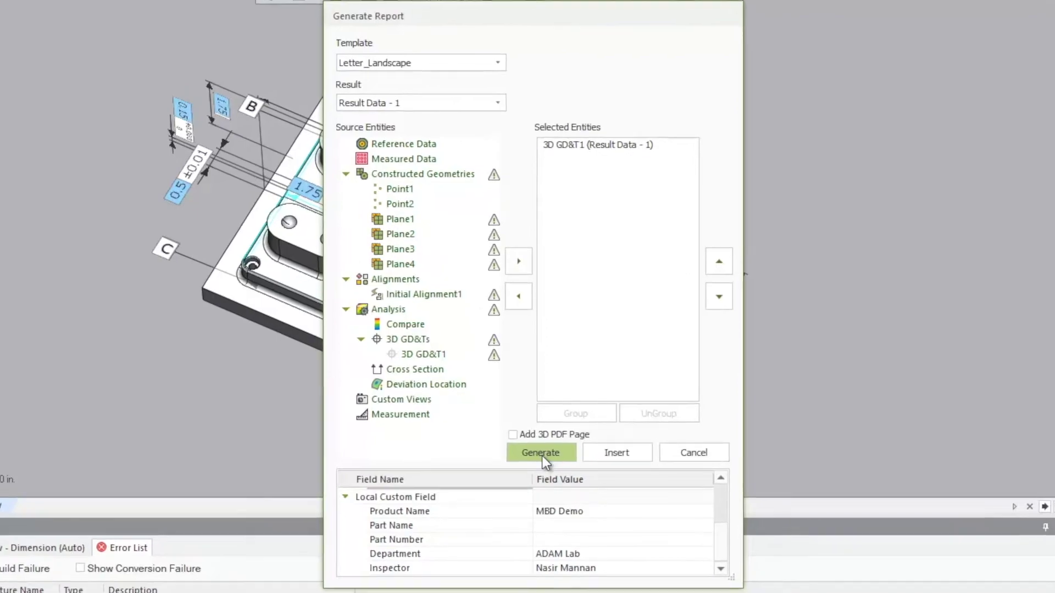
{"action": "left_click", "coordinate": [542, 456]}
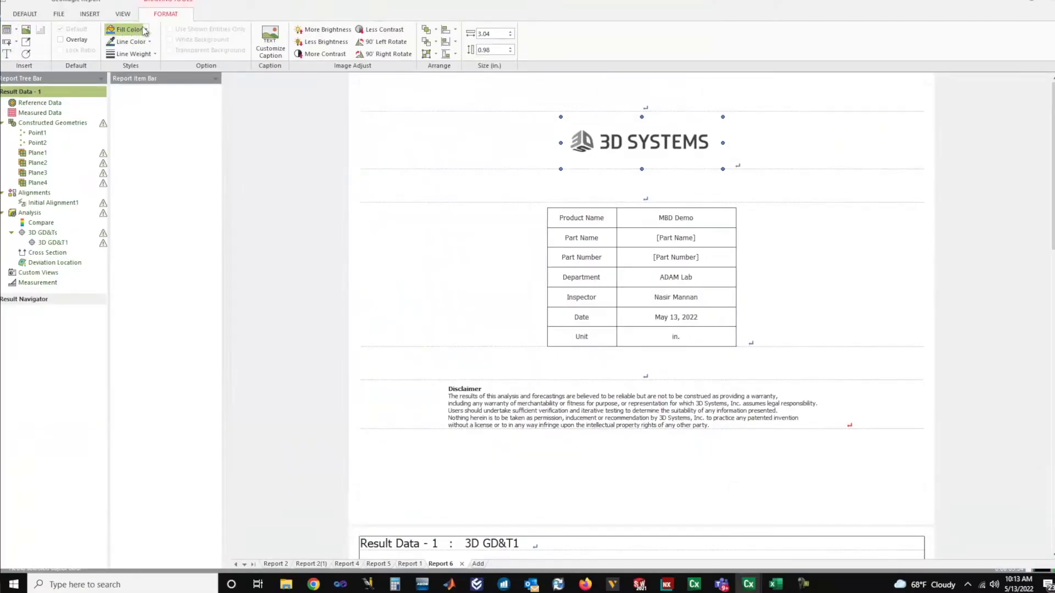
Replace the 3D Systems logo on the report cover with the Connecticut Center for Advanced Technology logo from the Pictures folder
{"action": "left_click", "coordinate": [95, 15]}
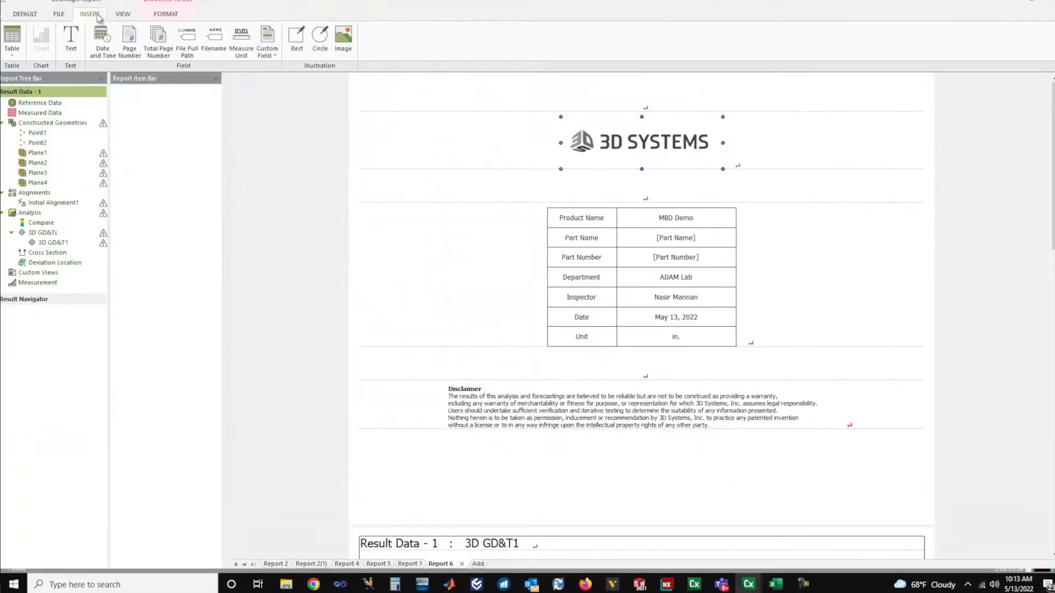
{"action": "left_click", "coordinate": [350, 44]}
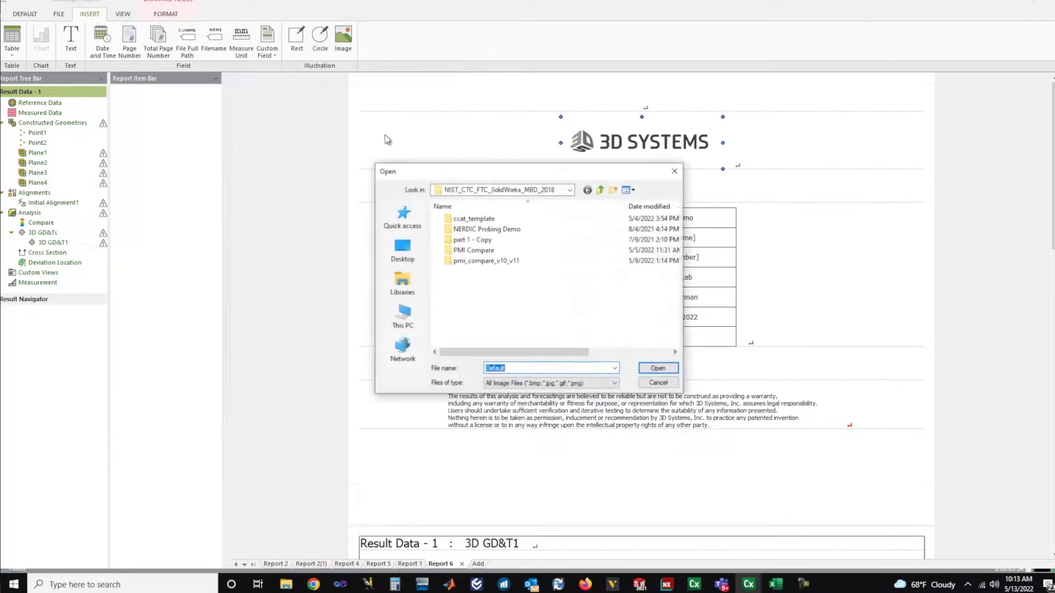
{"action": "left_click", "coordinate": [413, 227]}
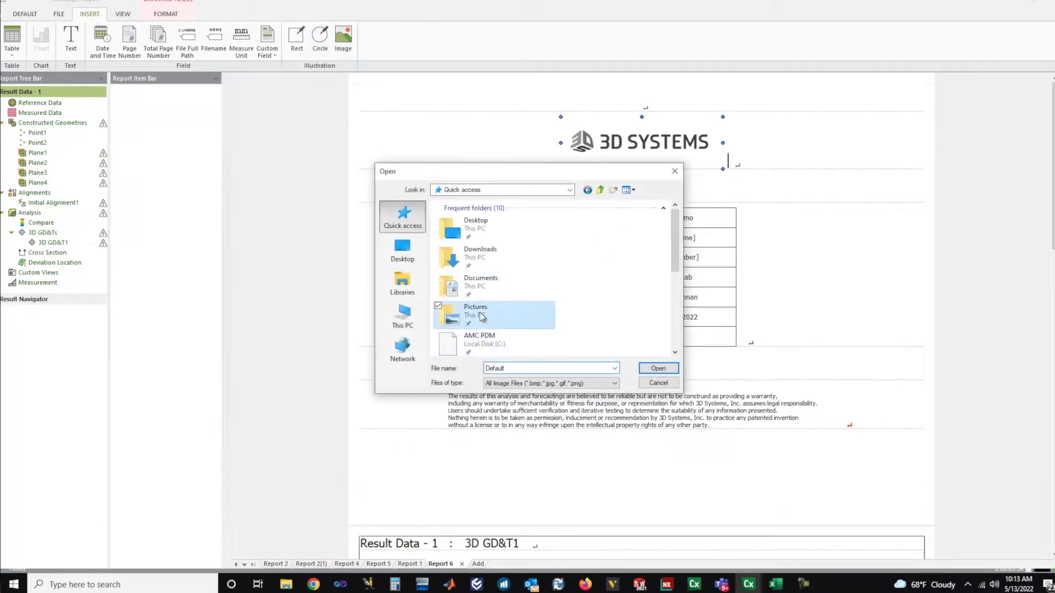
{"action": "double_click", "coordinate": [482, 317]}
{"action": "left_click", "coordinate": [630, 335]}
{"action": "left_click", "coordinate": [657, 369]}
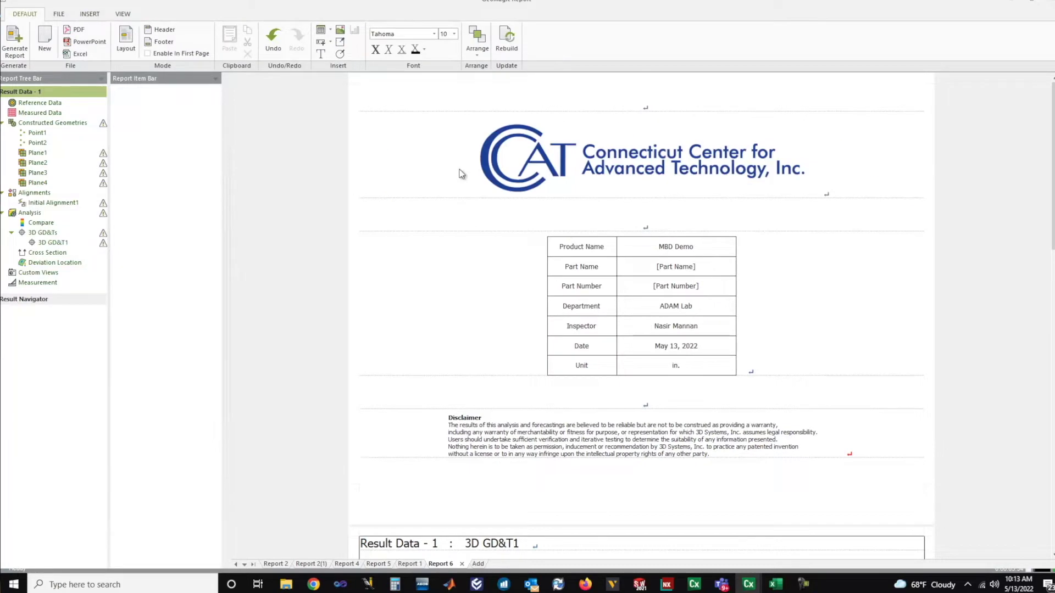
Review the 3D GD&T1 pages and the tables of numbered characteristics with their tolerances and reference values
{"action": "scroll", "coordinate": [794, 296], "scroll_direction": "down", "scroll_amount": 10}
{"action": "scroll", "coordinate": [797, 297], "scroll_direction": "down", "scroll_amount": 5}
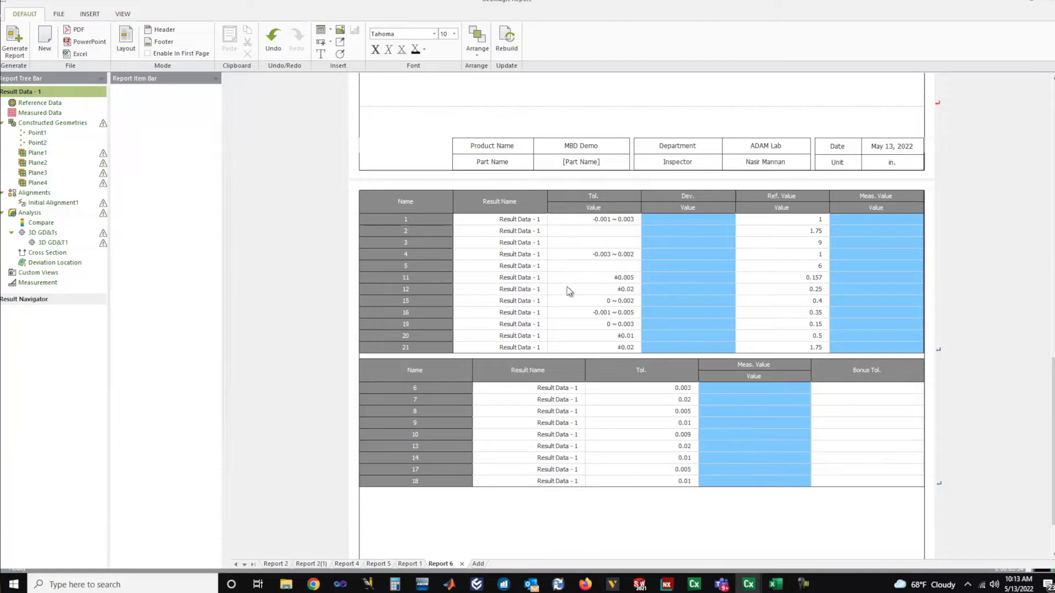
{"action": "scroll", "coordinate": [566, 294], "scroll_direction": "down", "scroll_amount": 3}
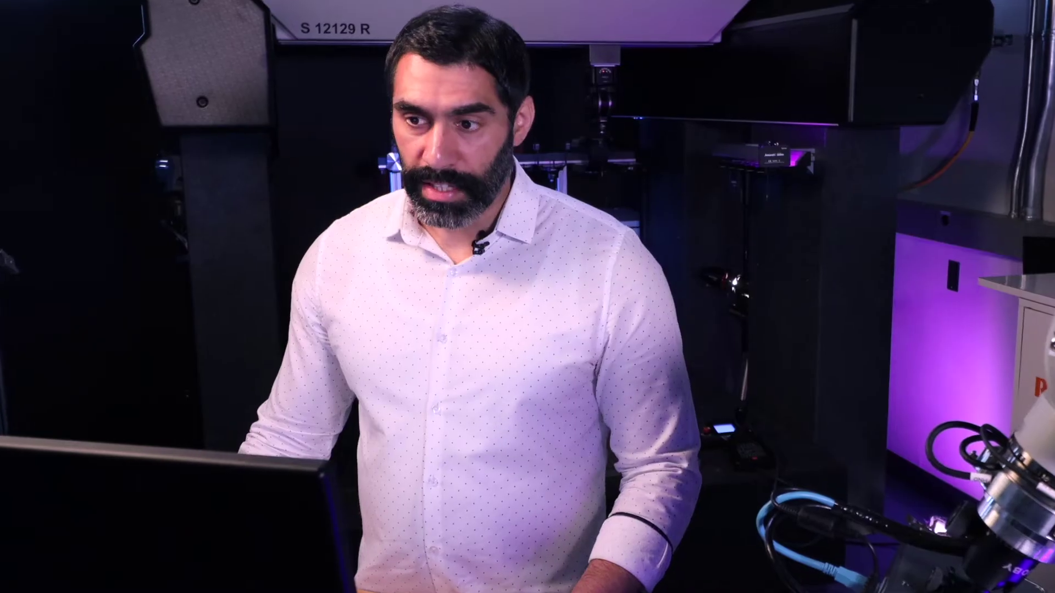
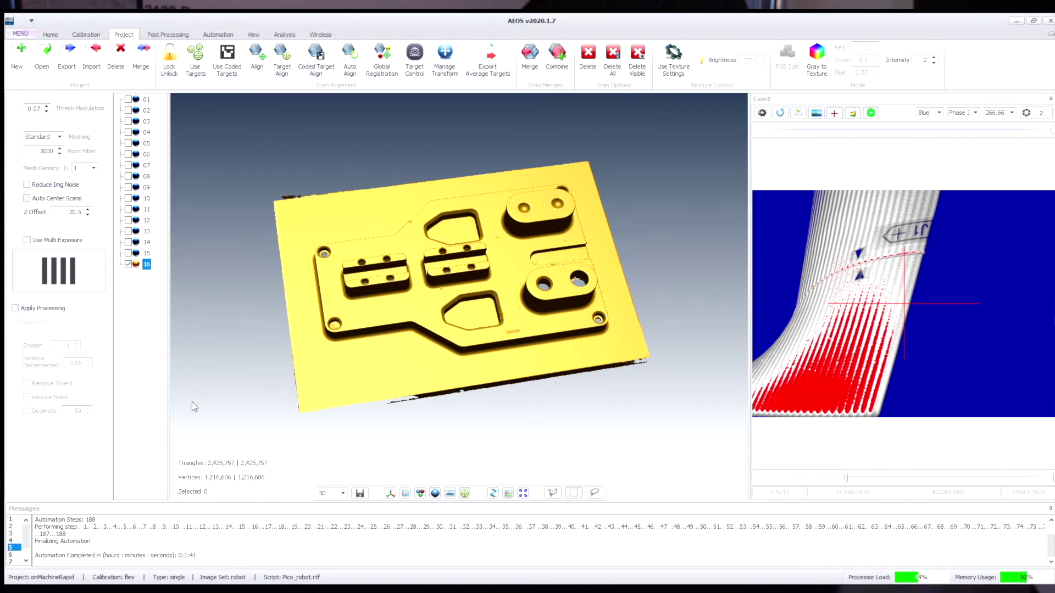
Switch to Geomagic Control X and import the scan mesh MBD.stl in inches from the NIST_CTC_FTC_SolidWorks_MBD_2018 folder
{"action": "left_click", "coordinate": [182, 290]}
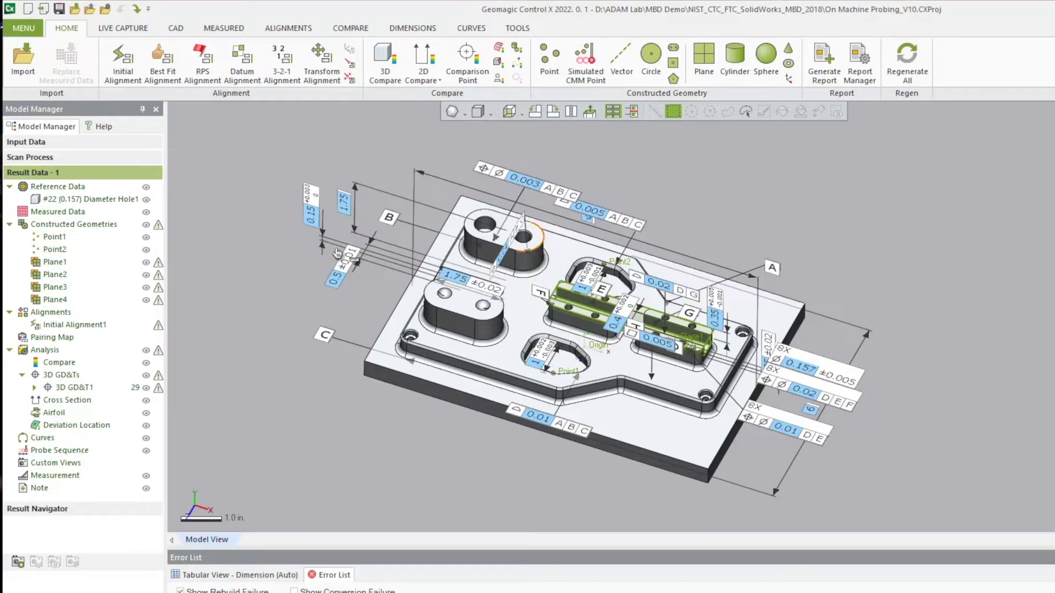
{"action": "left_click", "coordinate": [22, 69]}
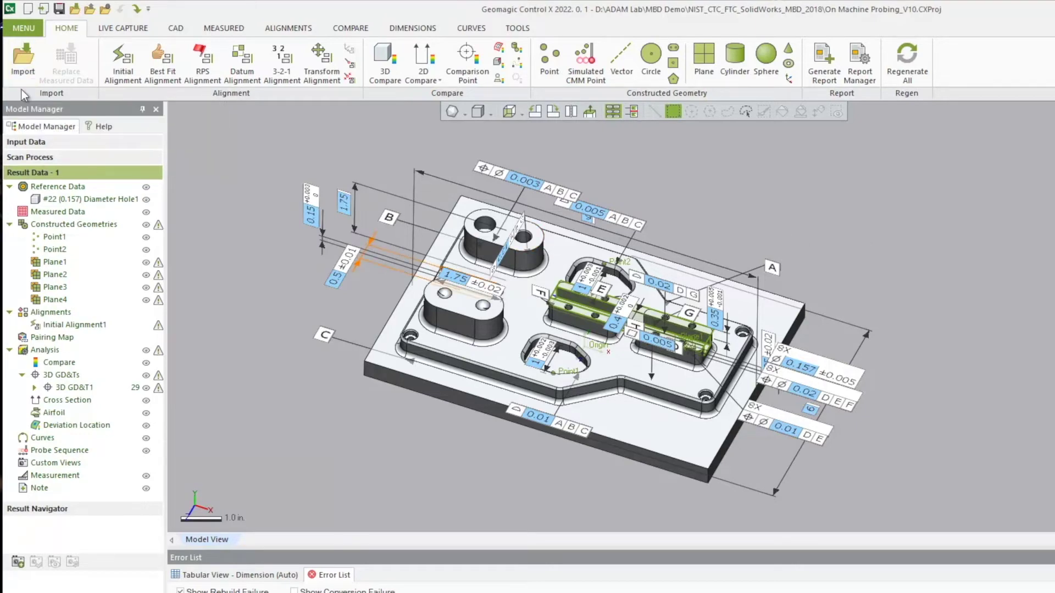
{"action": "left_click", "coordinate": [121, 137]}
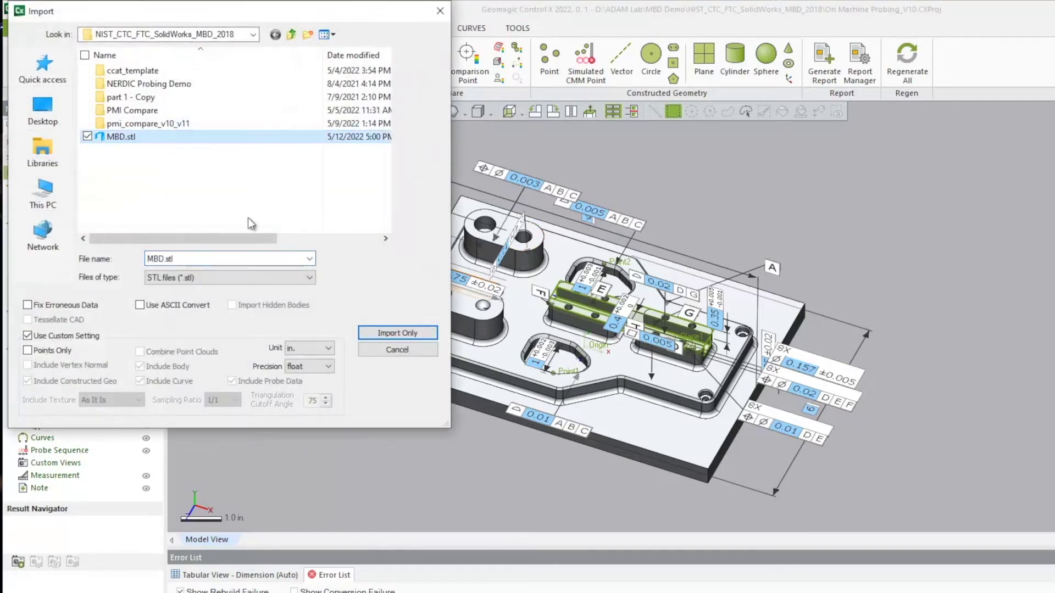
{"action": "left_click", "coordinate": [397, 333]}
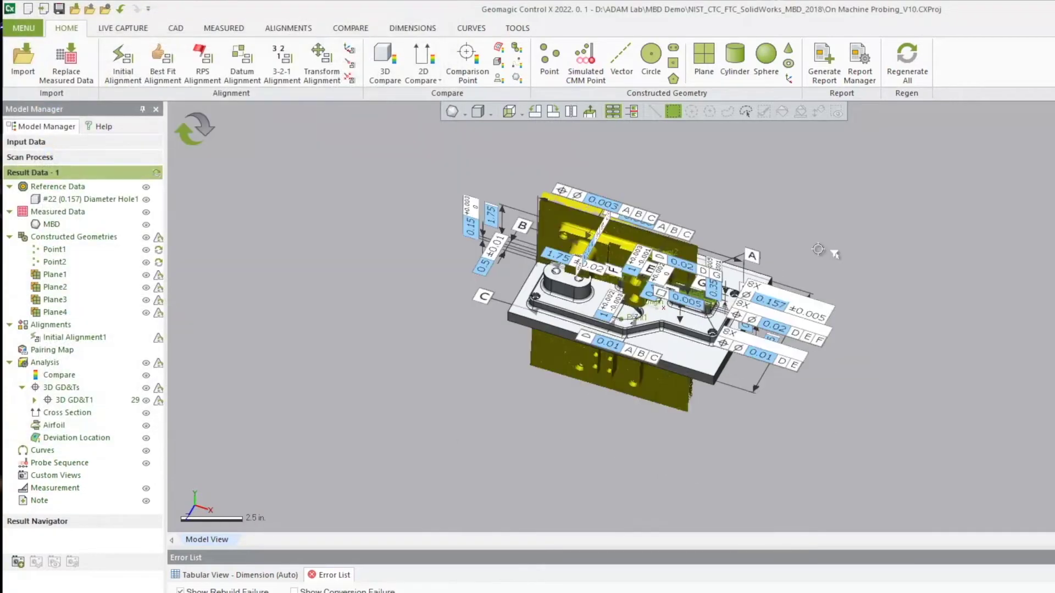
Regenerate Result Data - 1 so the imported scan is aligned to the CAD part and the 3D GD&T callouts are evaluated
{"action": "right_click_drag", "start_coordinate": [639, 426], "coordinate": [617, 335]}
{"action": "scroll", "coordinate": [657, 314], "scroll_direction": "down", "scroll_amount": 1}
{"action": "scroll", "coordinate": [643, 281], "scroll_direction": "up", "scroll_amount": 4}
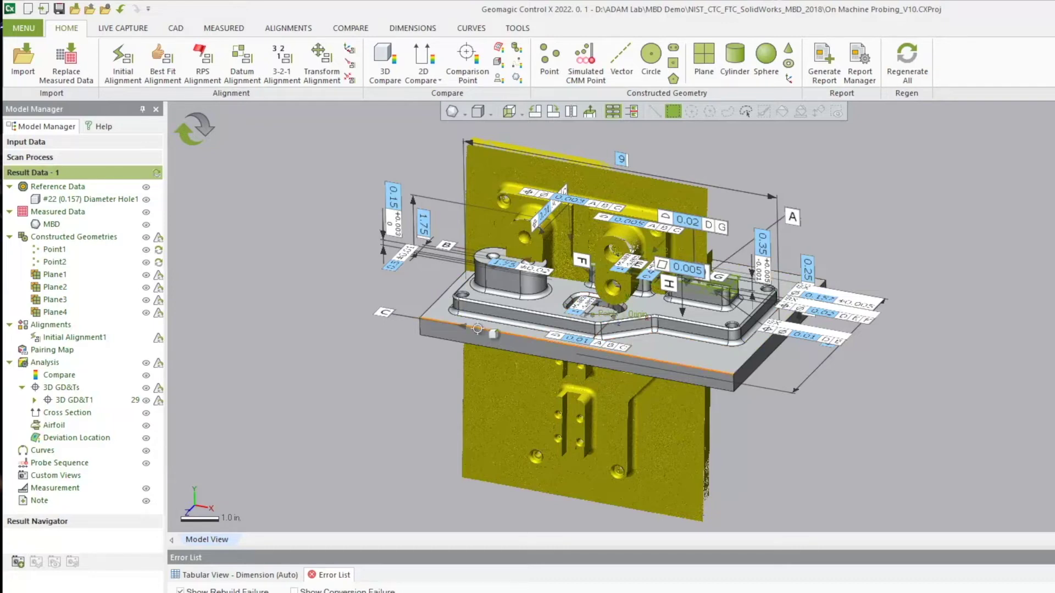
{"action": "right_click_drag", "start_coordinate": [467, 356], "coordinate": [413, 350]}
{"action": "mouse_move", "coordinate": [631, 354]}
{"action": "right_mouse_down"}
{"action": "mouse_move", "coordinate": [640, 404]}
{"action": "mouse_move", "coordinate": [649, 368]}
{"action": "mouse_move", "coordinate": [637, 371]}
{"action": "mouse_move", "coordinate": [658, 353]}
{"action": "right_mouse_up"}
{"action": "scroll", "coordinate": [649, 366], "scroll_direction": "down", "scroll_amount": 2}
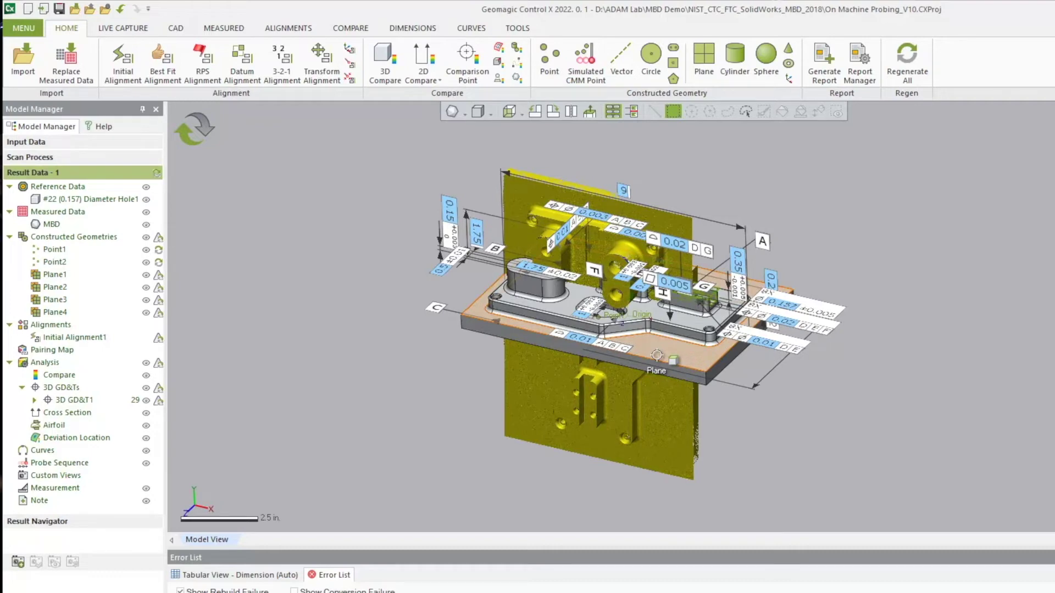
{"action": "left_click", "coordinate": [191, 137]}
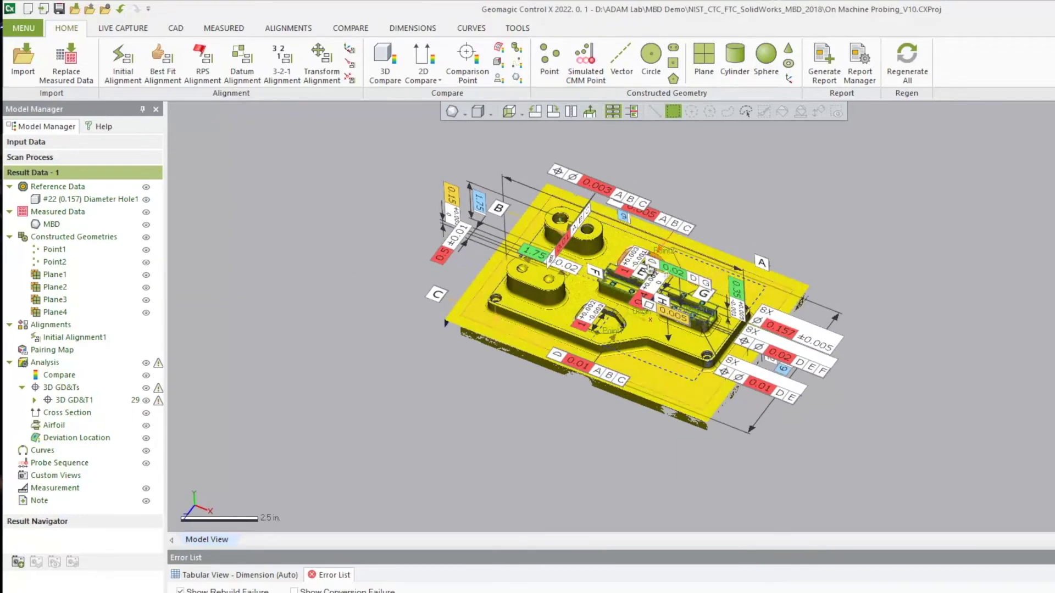
Examine the aligned scan and its color-coded dimension and GD&T callouts from several angles
{"action": "scroll", "coordinate": [567, 336], "scroll_direction": "up", "scroll_amount": 5}
{"action": "right_click_drag", "start_coordinate": [568, 336], "coordinate": [704, 254]}
{"action": "right_click_drag", "start_coordinate": [553, 352], "coordinate": [563, 323]}
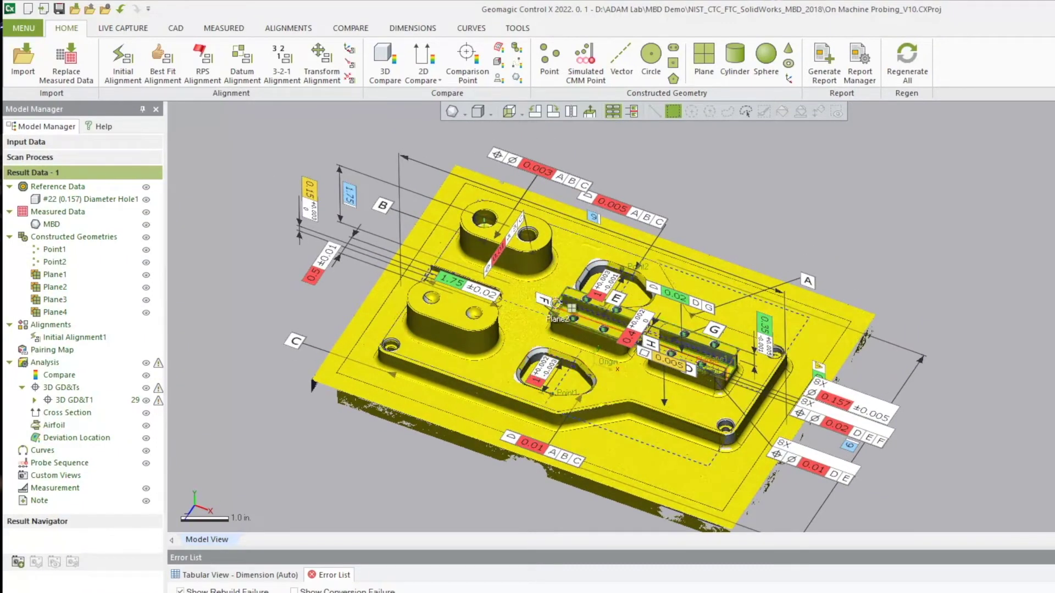
{"action": "right_click_drag", "start_coordinate": [570, 372], "coordinate": [676, 340]}
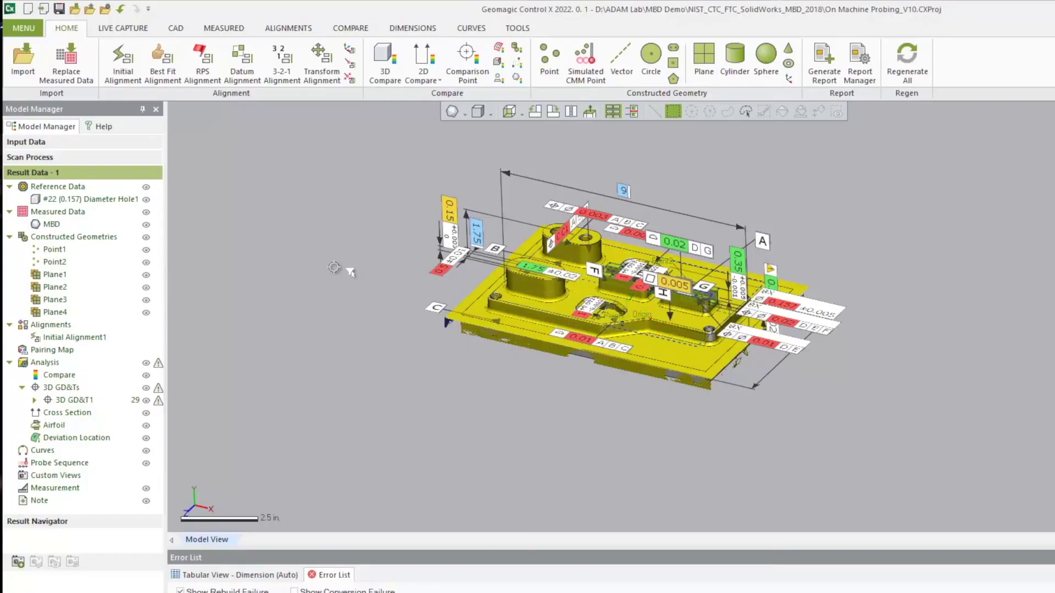
{"action": "mouse_move", "coordinate": [678, 154]}
{"action": "right_mouse_down"}
{"action": "mouse_move", "coordinate": [676, 198]}
{"action": "mouse_move", "coordinate": [671, 165]}
{"action": "right_mouse_up"}
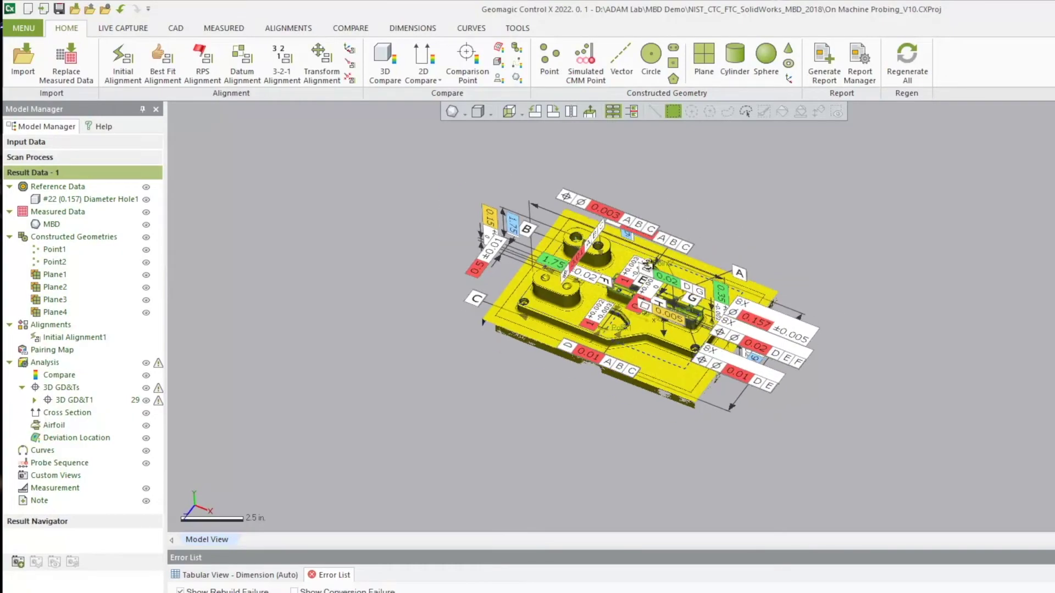
{"action": "scroll", "coordinate": [648, 236], "scroll_direction": "up", "scroll_amount": 4}
{"action": "right_click_drag", "start_coordinate": [647, 235], "coordinate": [704, 393]}
{"action": "scroll", "coordinate": [692, 384], "scroll_direction": "down", "scroll_amount": 1}
{"action": "right_click_drag", "start_coordinate": [684, 225], "coordinate": [684, 308]}
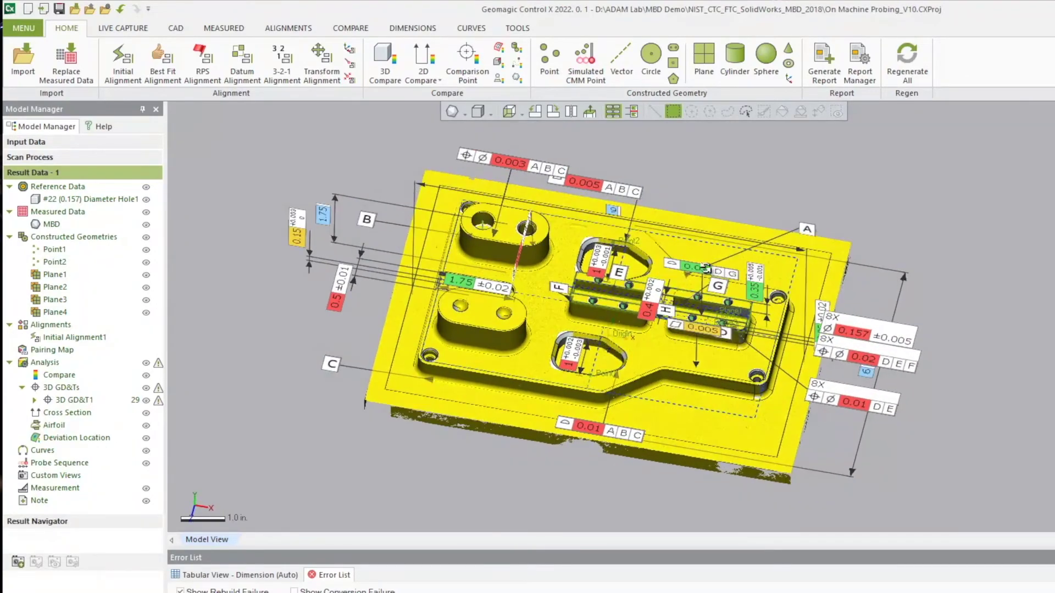
{"action": "right_click_drag", "start_coordinate": [662, 456], "coordinate": [617, 437]}
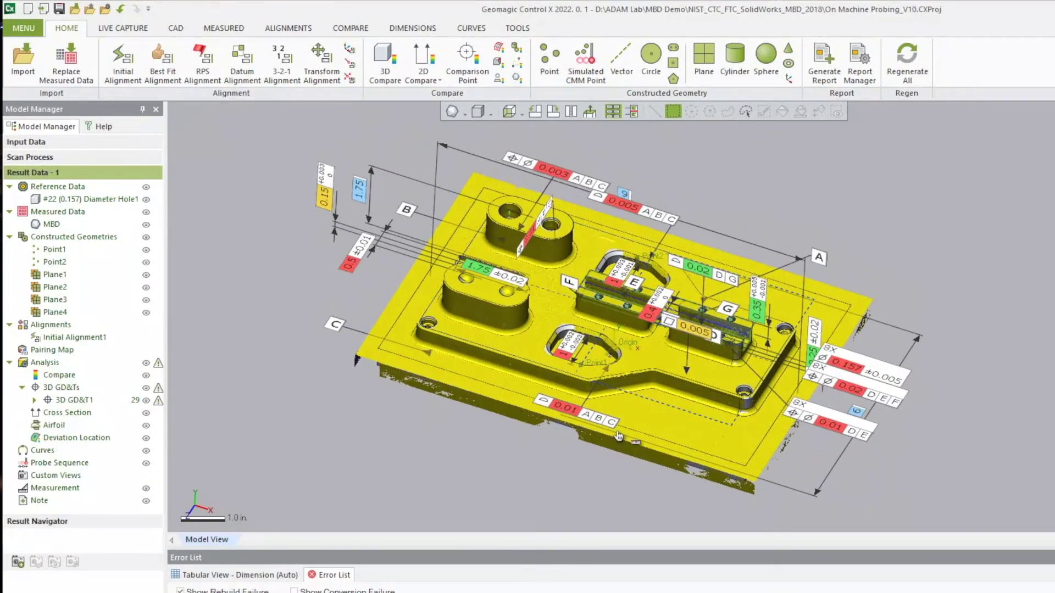
{"action": "scroll", "coordinate": [660, 318], "scroll_direction": "down", "scroll_amount": 2}
{"action": "scroll", "coordinate": [656, 320], "scroll_direction": "up", "scroll_amount": 3}
{"action": "right_click_drag", "start_coordinate": [655, 320], "coordinate": [582, 324]}
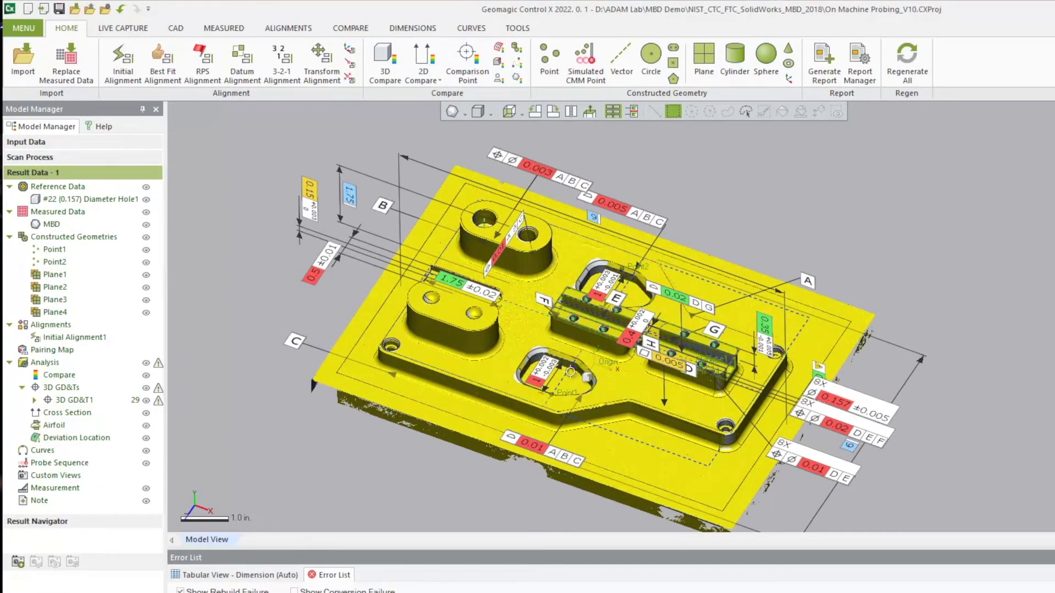
{"action": "scroll", "coordinate": [570, 372], "scroll_direction": "up", "scroll_amount": 1}
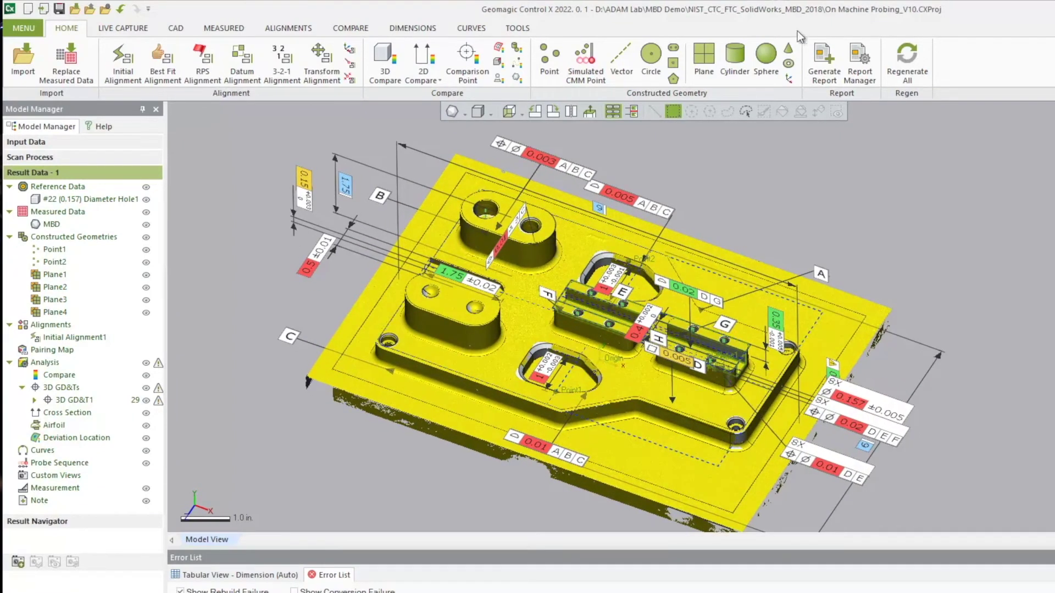
Open the existing inspection report and review its cover, 3D GD&T1 view and characteristic tables
{"action": "left_click", "coordinate": [862, 75]}
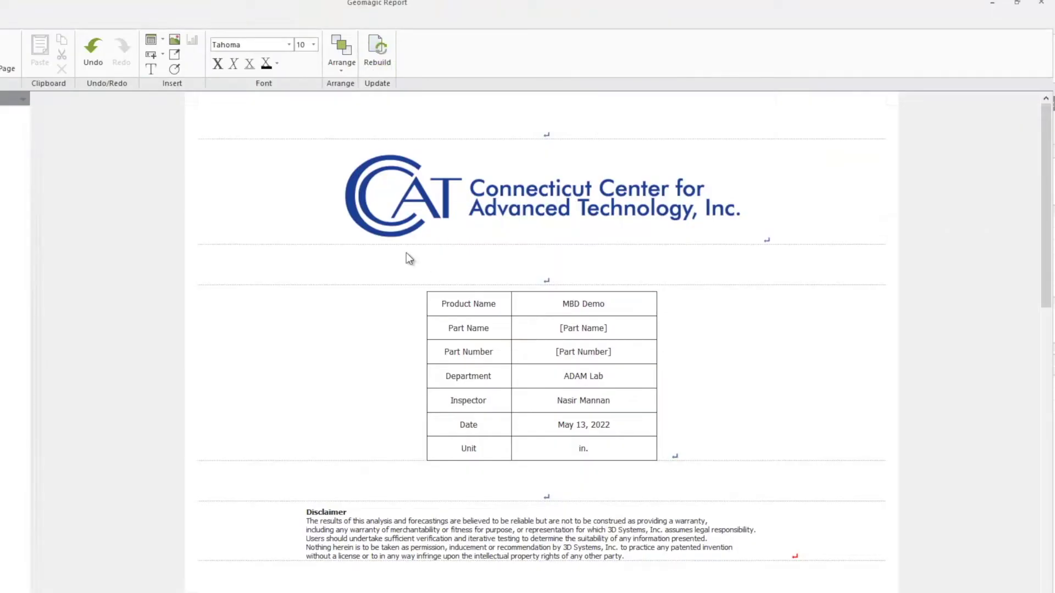
{"action": "scroll", "coordinate": [413, 381], "scroll_direction": "down", "scroll_amount": 10}
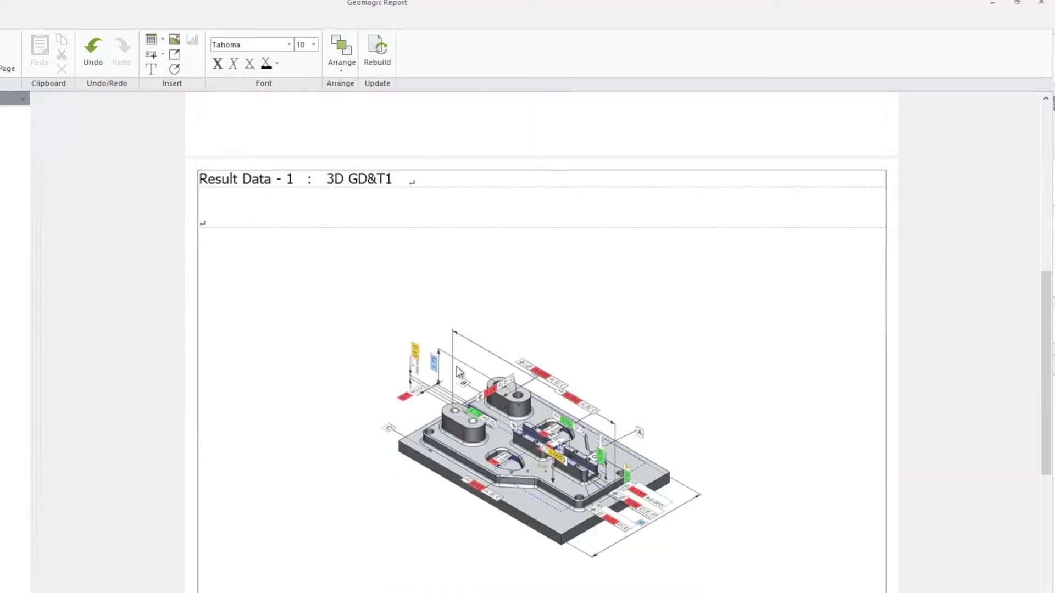
{"action": "scroll", "coordinate": [456, 366], "scroll_direction": "down", "scroll_amount": 3}
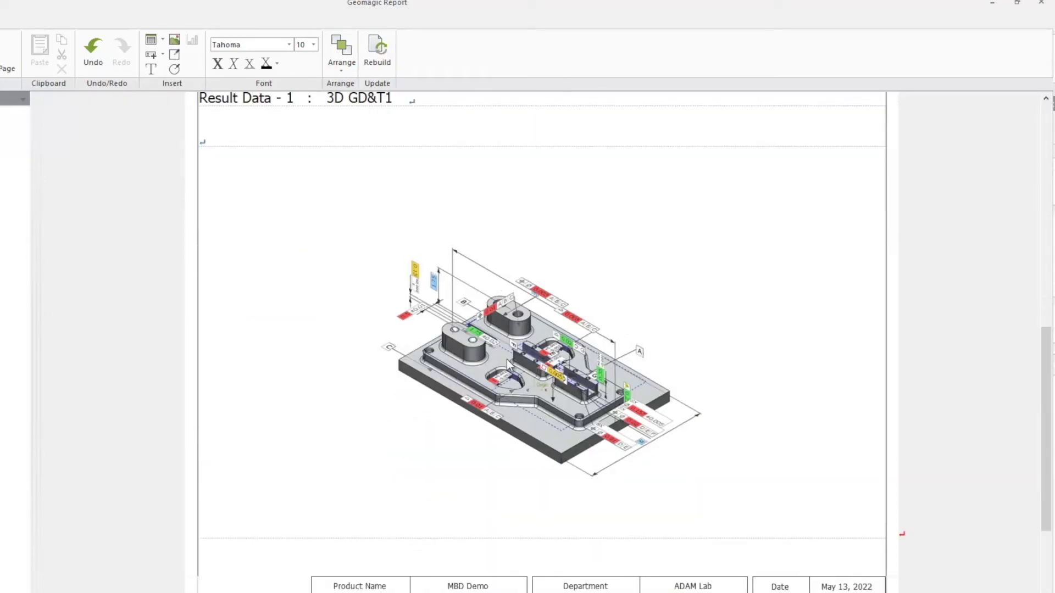
{"action": "scroll", "coordinate": [506, 365], "scroll_direction": "down", "scroll_amount": 15}
{"action": "scroll", "coordinate": [503, 243], "scroll_direction": "up", "scroll_amount": 3}
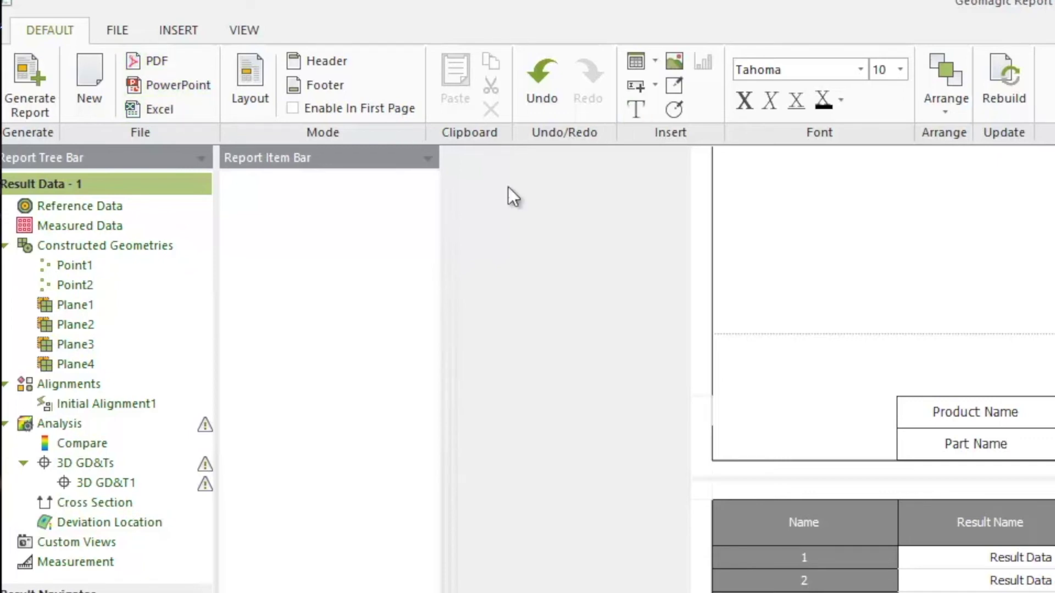
Export the report as an Excel .xls workbook to the NIST_CTC_FTC_SolidWorks_MBD_2018 folder and show the workbook full screen
{"action": "left_click", "coordinate": [164, 114]}
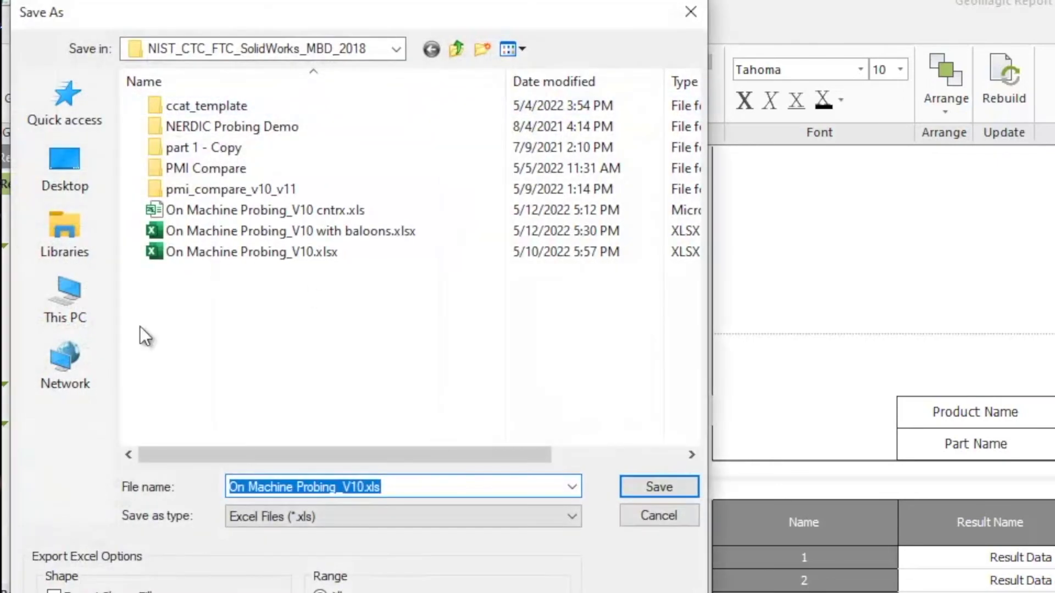
{"action": "left_click", "coordinate": [659, 487]}
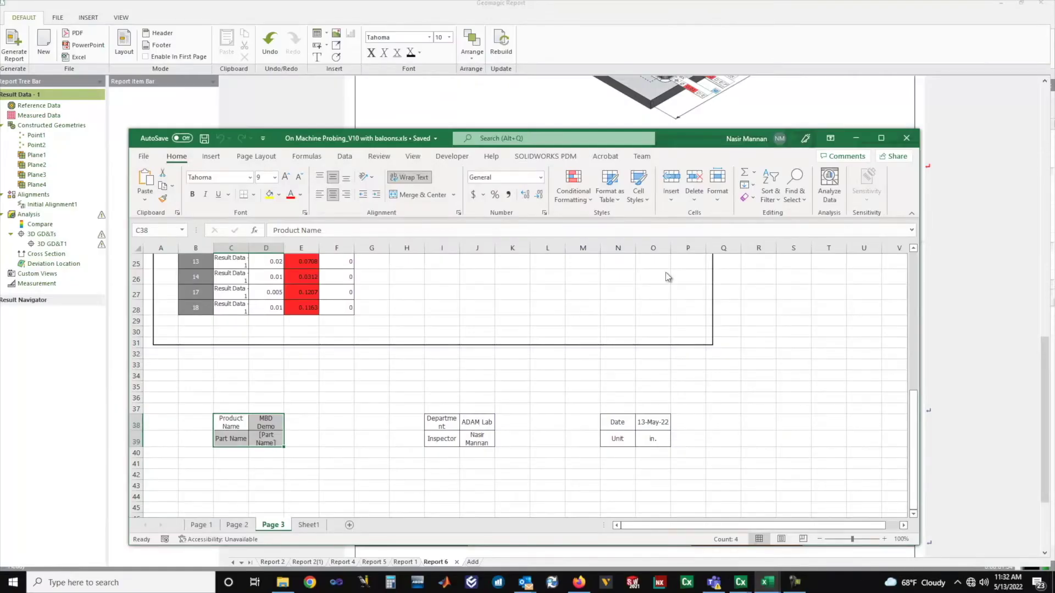
{"action": "left_click", "coordinate": [882, 141]}
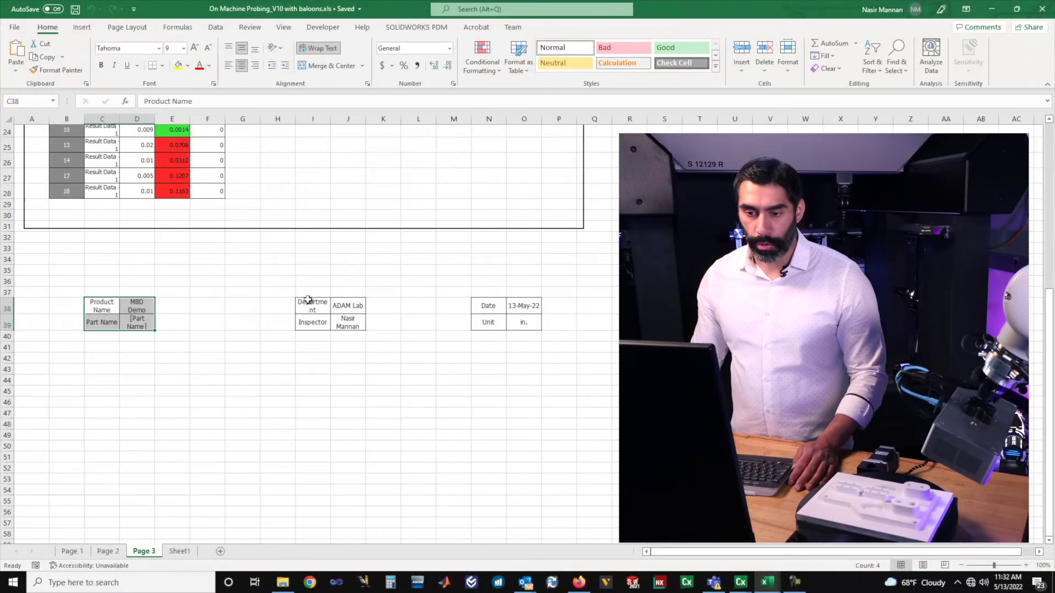
Check the characteristic tables on the Page 3 sheet, and the logo and product details on the Page 1 sheet
{"action": "scroll", "coordinate": [306, 295], "scroll_direction": "up", "scroll_amount": 7}
{"action": "left_click", "coordinate": [70, 552]}
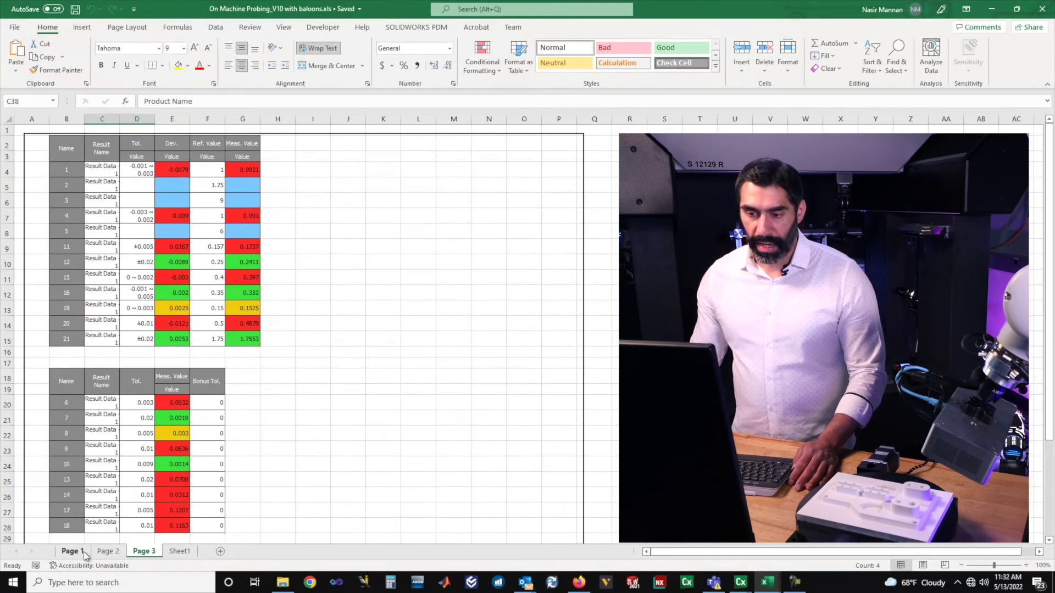
{"action": "scroll", "coordinate": [247, 308], "scroll_direction": "up", "scroll_amount": 8}
{"action": "scroll", "coordinate": [254, 323], "scroll_direction": "down", "scroll_amount": 2}
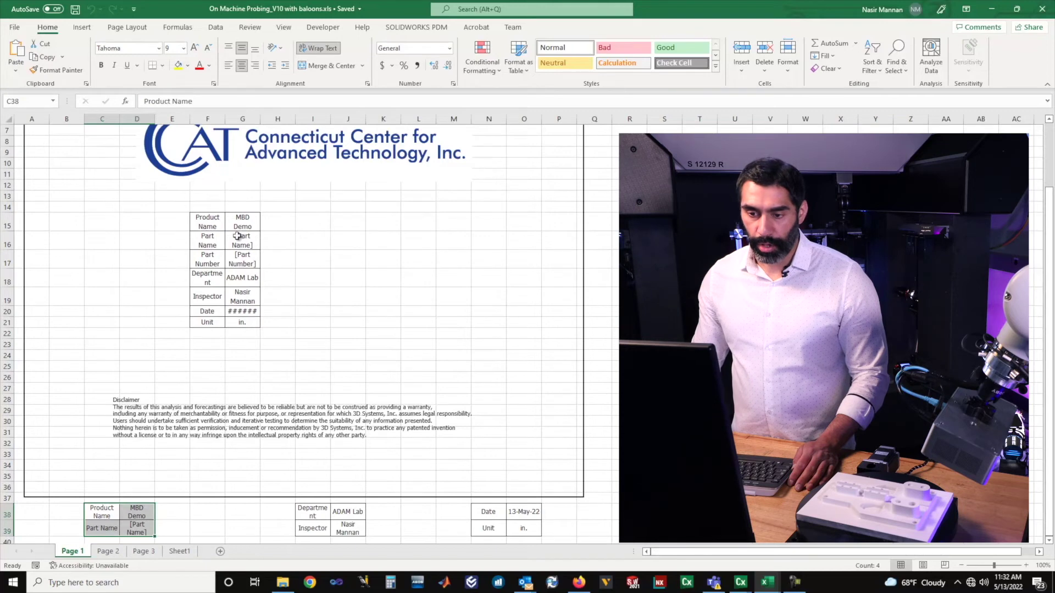
{"action": "scroll", "coordinate": [247, 306], "scroll_direction": "down", "scroll_amount": 1}
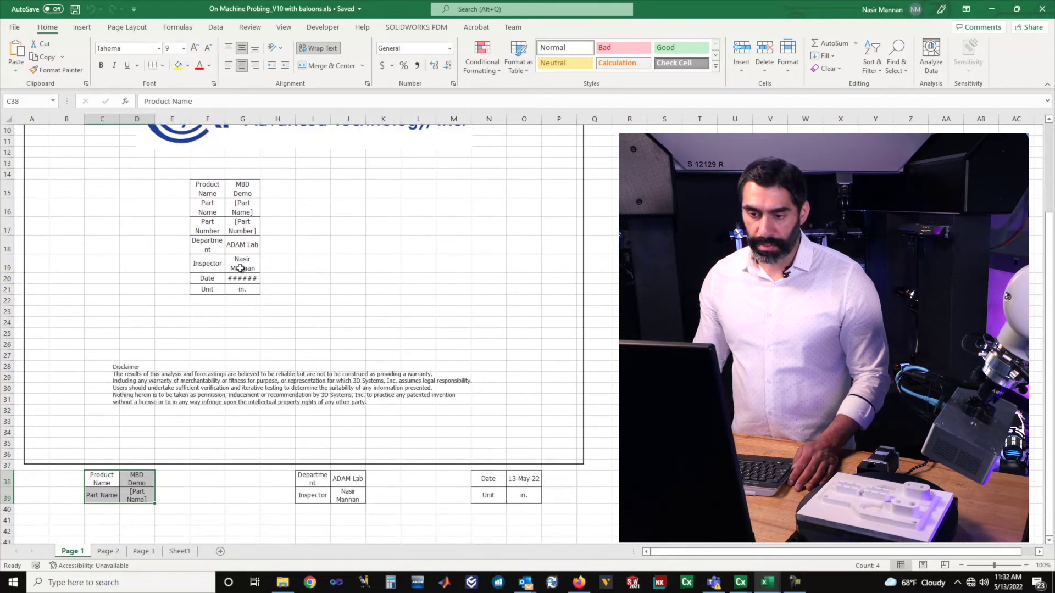
{"action": "scroll", "coordinate": [202, 388], "scroll_direction": "up", "scroll_amount": 2}
Check the 3D GD&T1 part view on the Page 2 sheet and return to the measured-value tables on Page 3
{"action": "key", "text": "ctrl+Page_Down"}
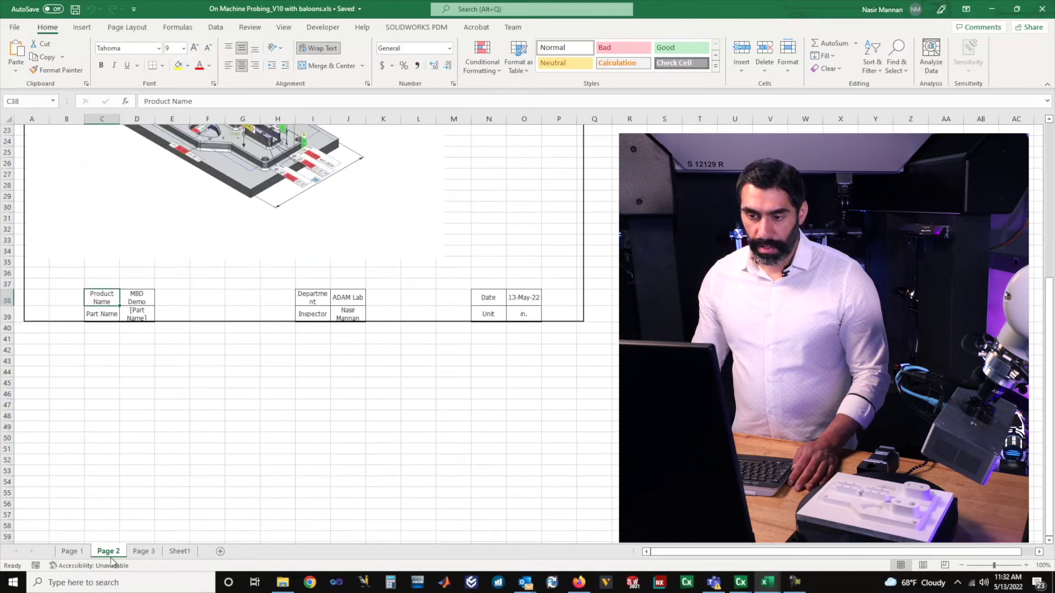
{"action": "scroll", "coordinate": [250, 342], "scroll_direction": "up", "scroll_amount": 4}
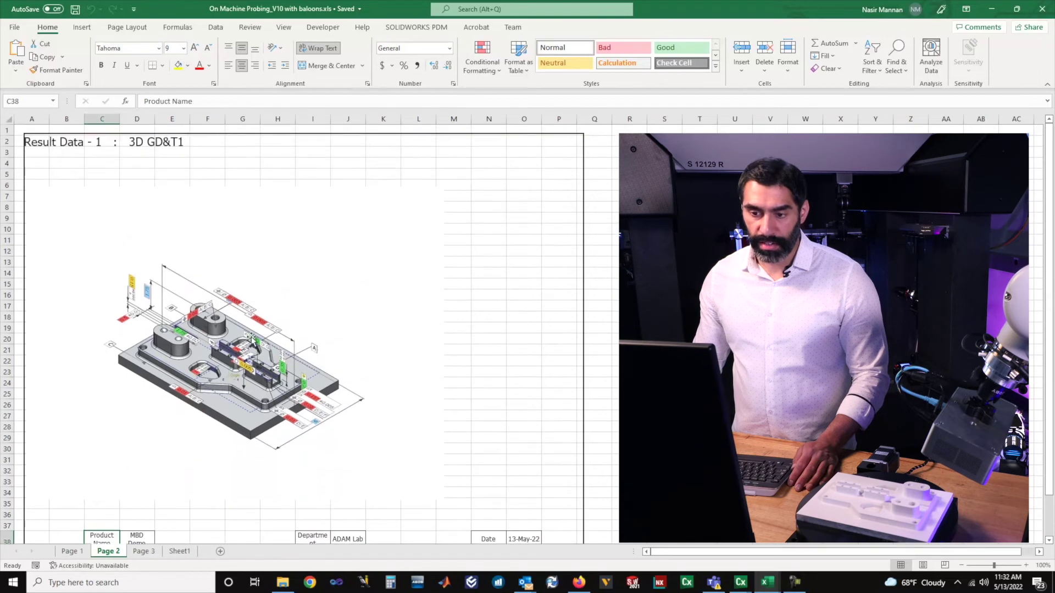
{"action": "scroll", "coordinate": [251, 341], "scroll_direction": "down", "scroll_amount": 1}
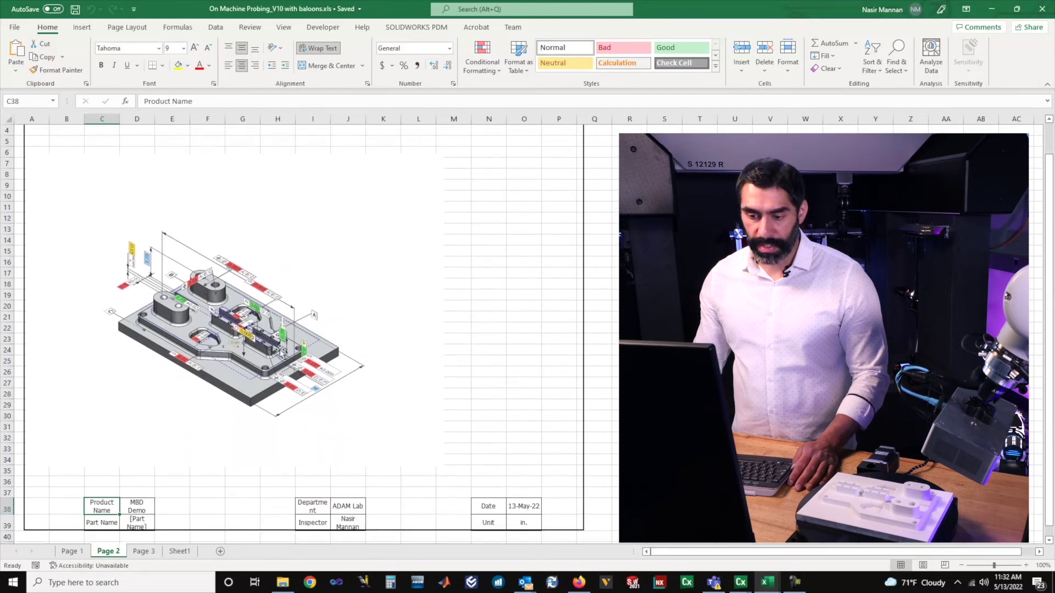
{"action": "scroll", "coordinate": [181, 494], "scroll_direction": "down", "scroll_amount": 1}
{"action": "left_click", "coordinate": [146, 552]}
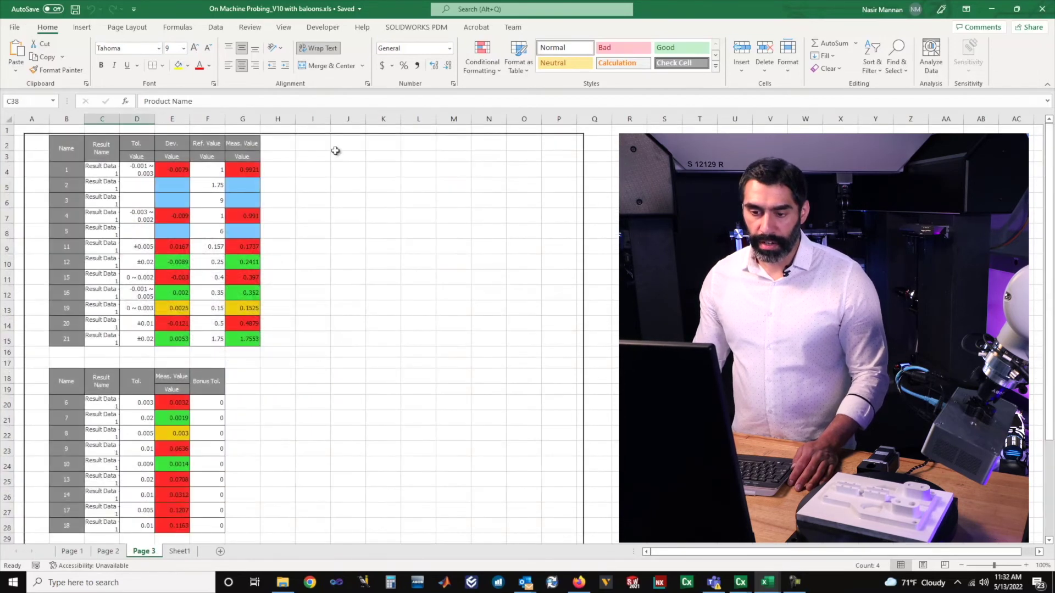